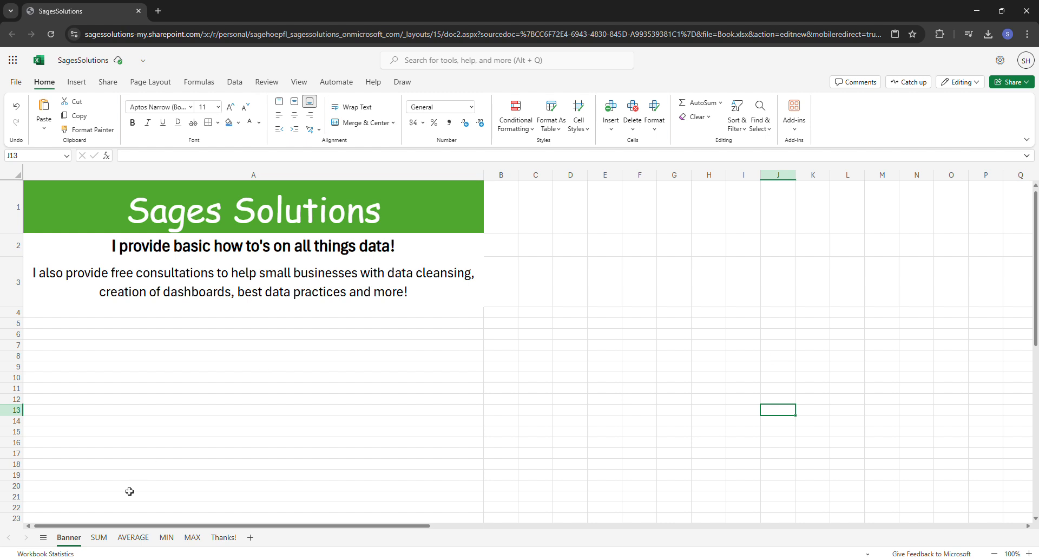
# On the SUM sheet, total January water consumption for all four companies in cell A11 with =SUM(B3:B6)
pyautogui.click(100, 538)
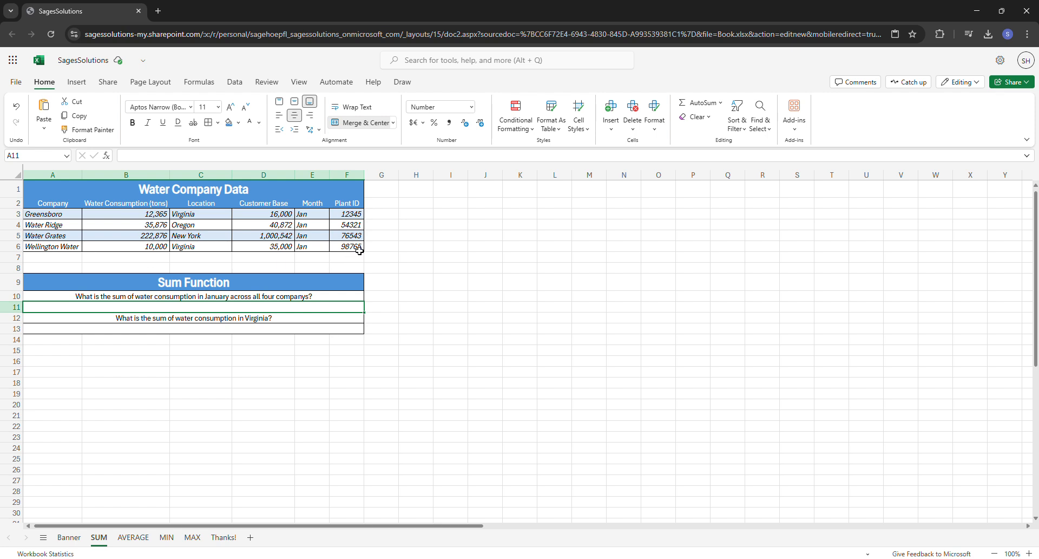
pyautogui.click(472, 306)
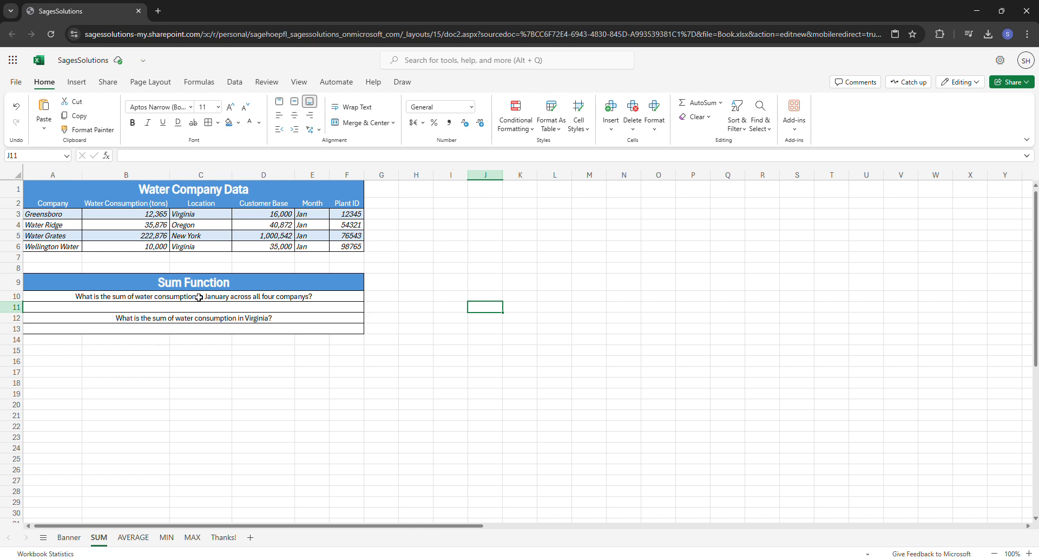
pyautogui.doubleClick(280, 301)
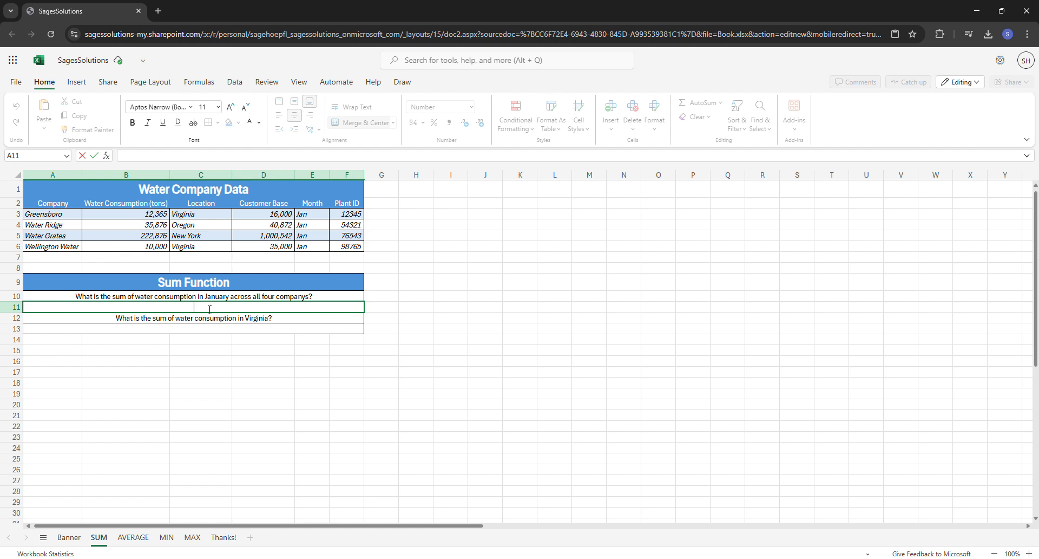
pyautogui.write('=')
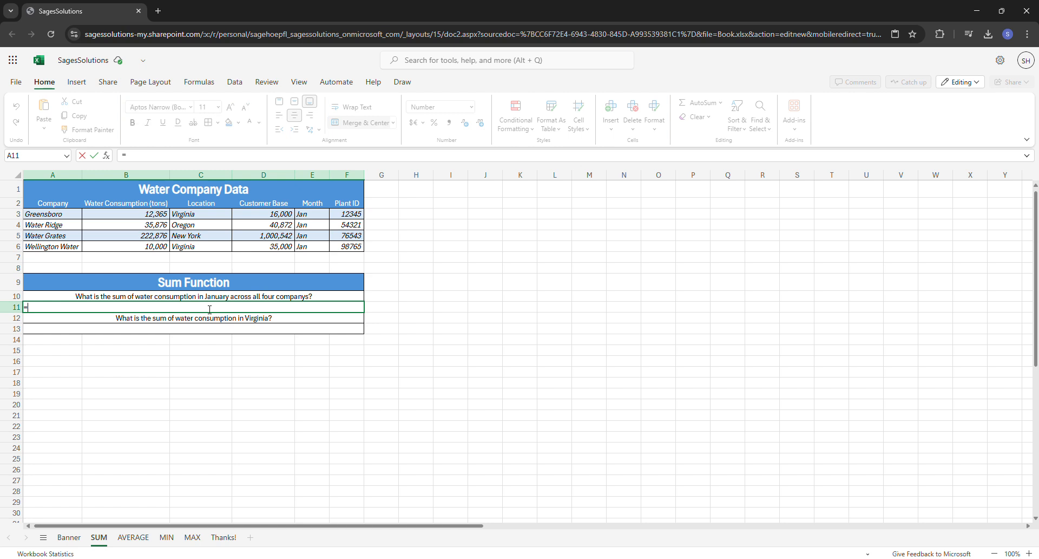
pyautogui.write('sum(')
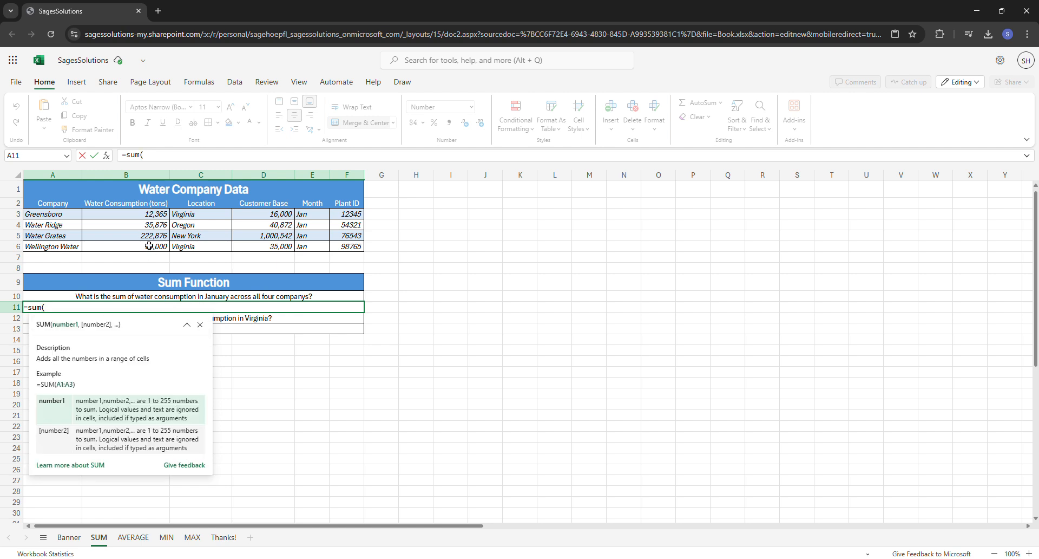
pyautogui.moveTo(150, 215); pyautogui.dragTo(169, 253)
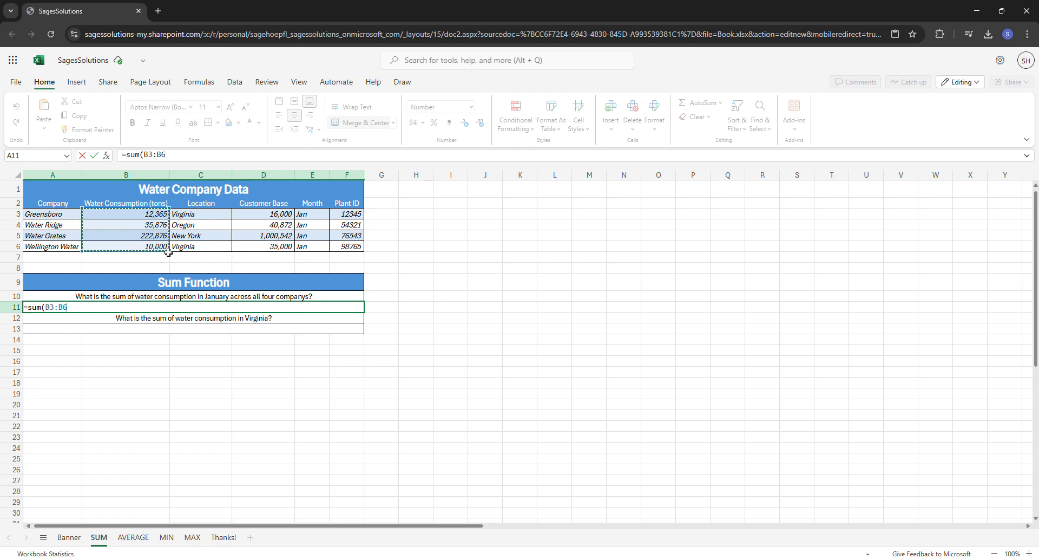
pyautogui.write(')')
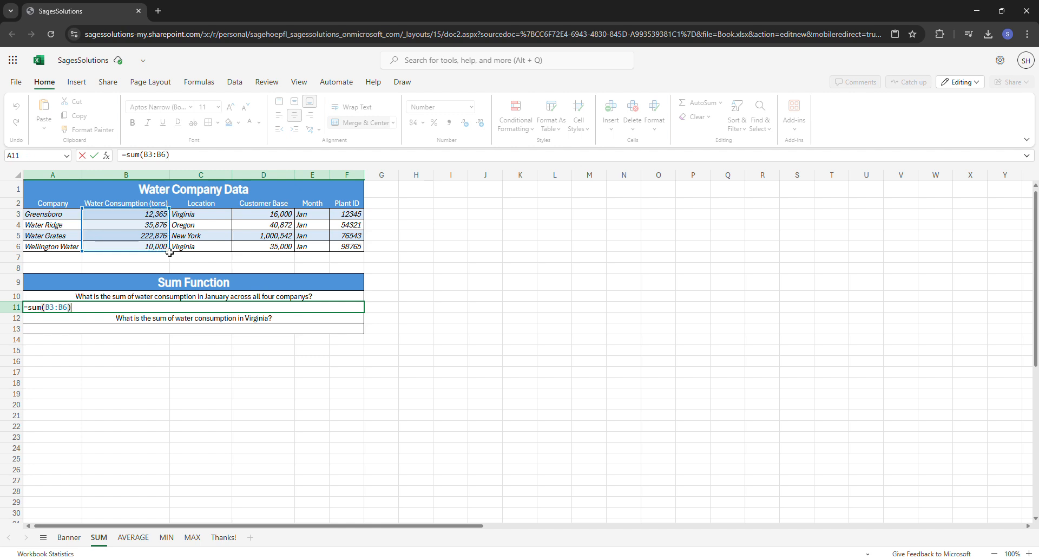
pyautogui.press('Return')
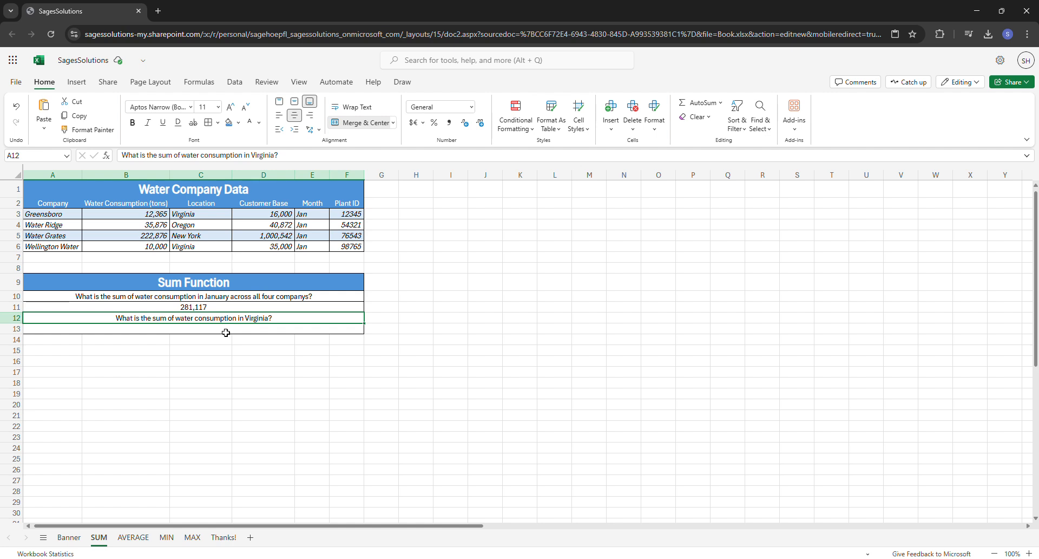
# Total the water consumption of the two Virginia companies in cell A13 with =SUM(B3,B6)
pyautogui.click(307, 363)
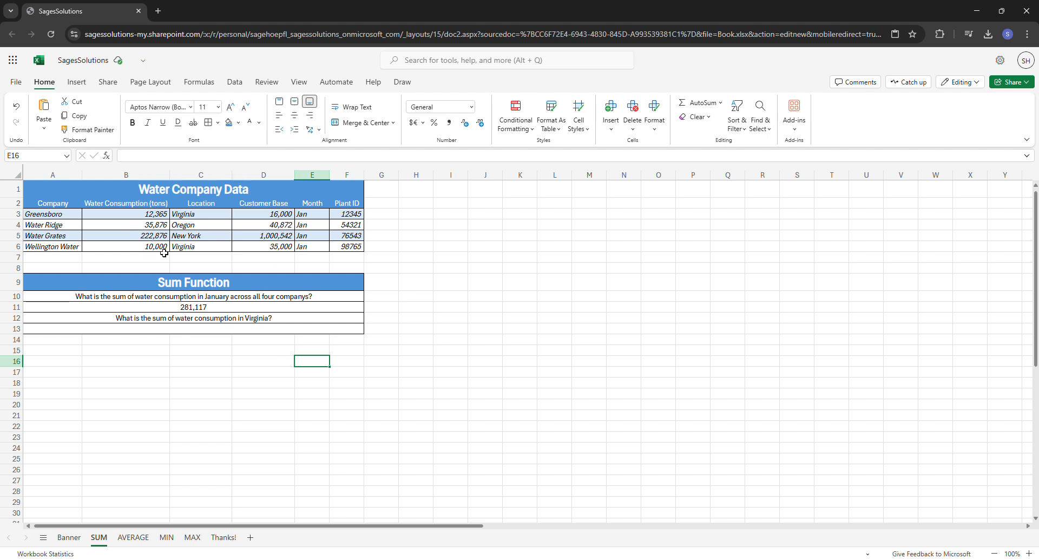
pyautogui.click(188, 328)
pyautogui.doubleClick(191, 329)
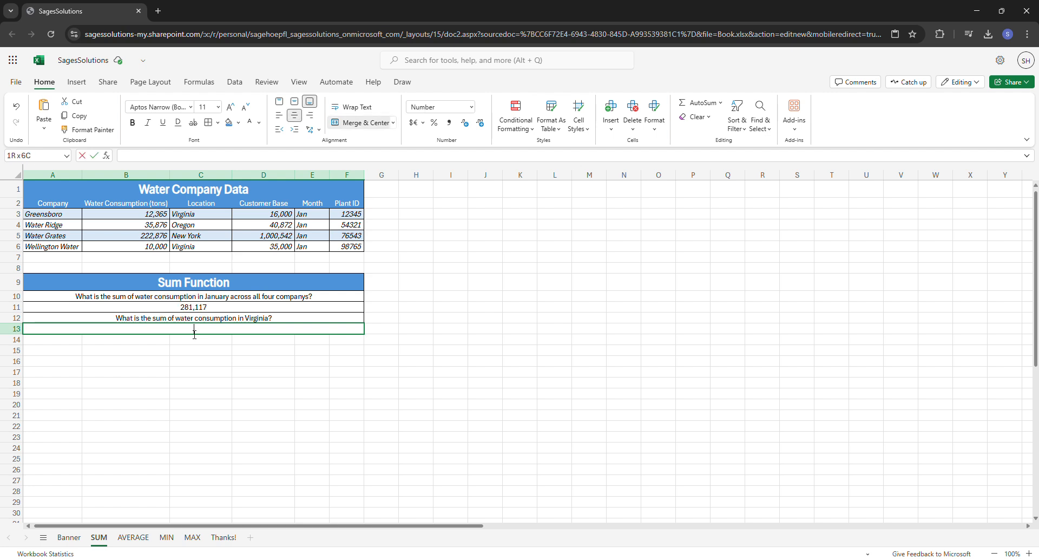
pyautogui.write('=')
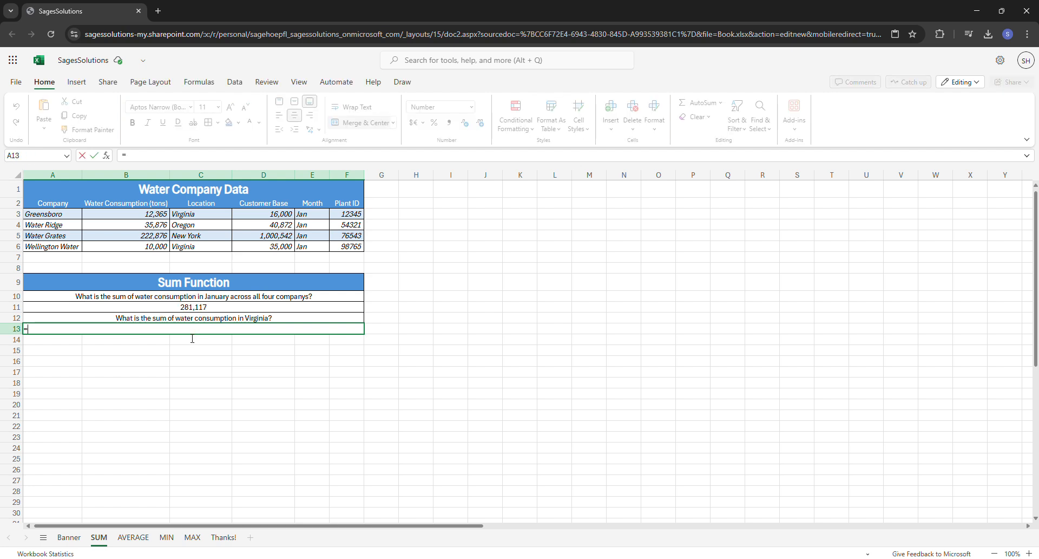
pyautogui.write('sum(')
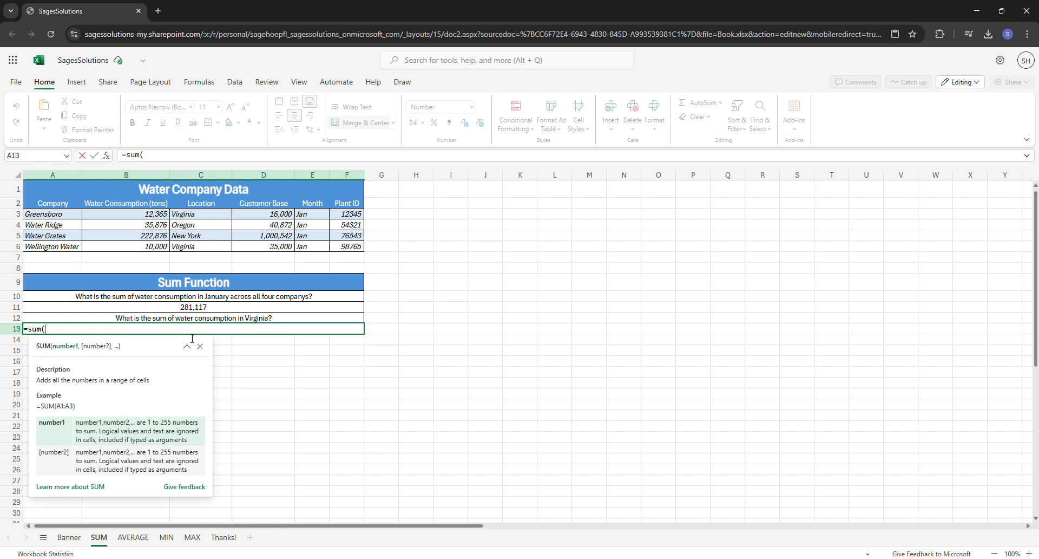
pyautogui.click(158, 218)
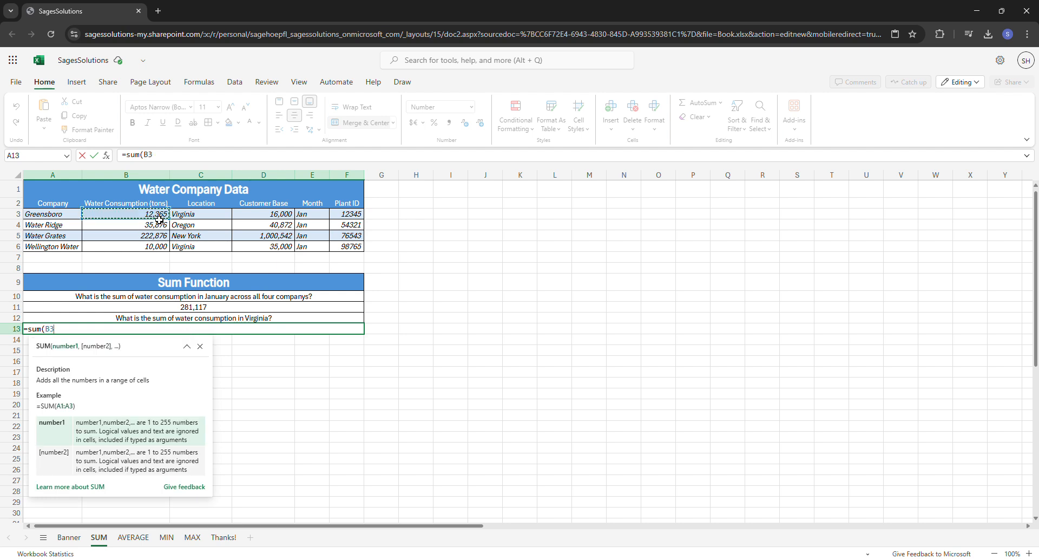
pyautogui.write(',')
pyautogui.click(163, 250)
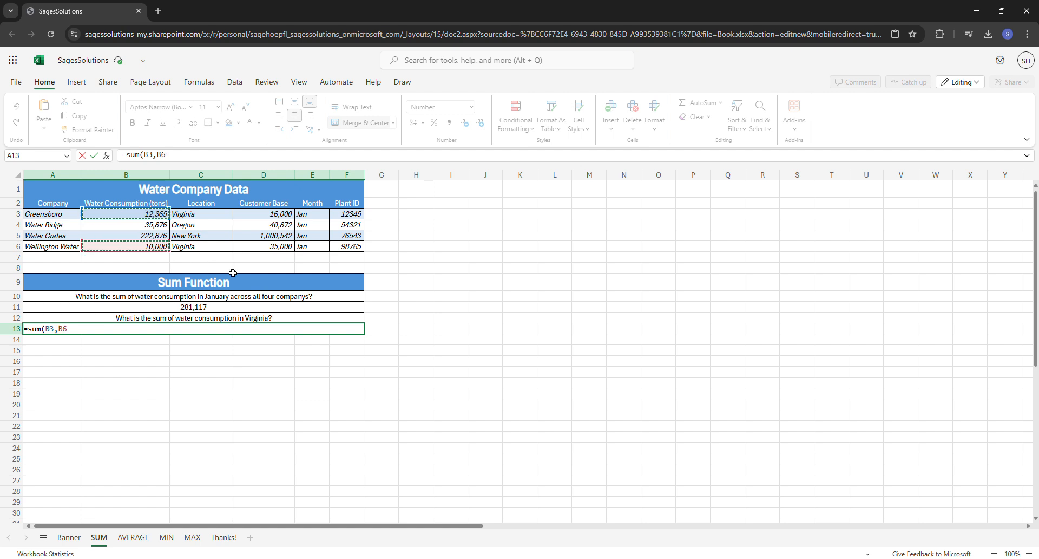
pyautogui.write(')')
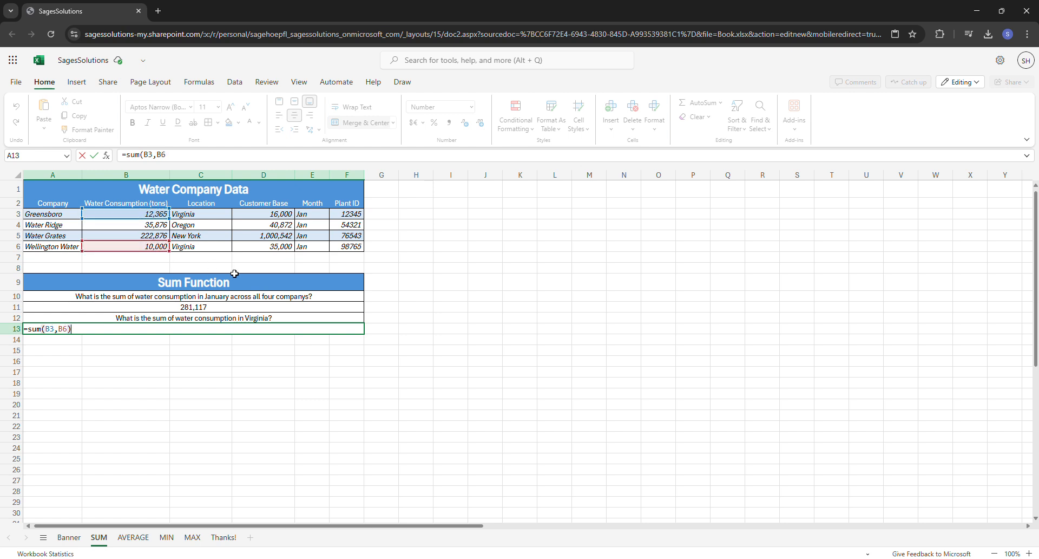
pyautogui.press('Return')
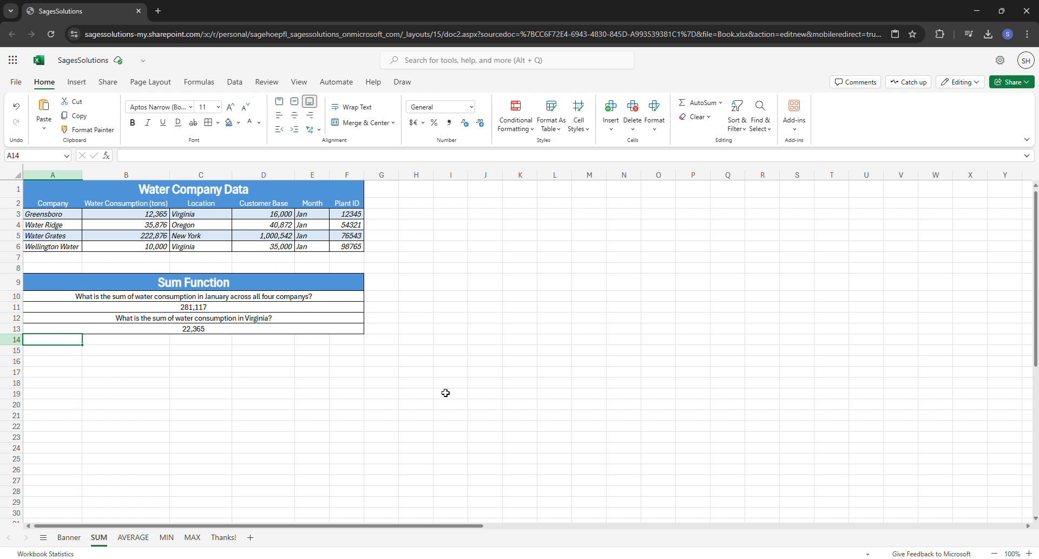
# On the AVERAGE sheet, average the January water consumption of all four companies in cell A11 with =AVERAGE(B3:B6)
pyautogui.click(145, 539)
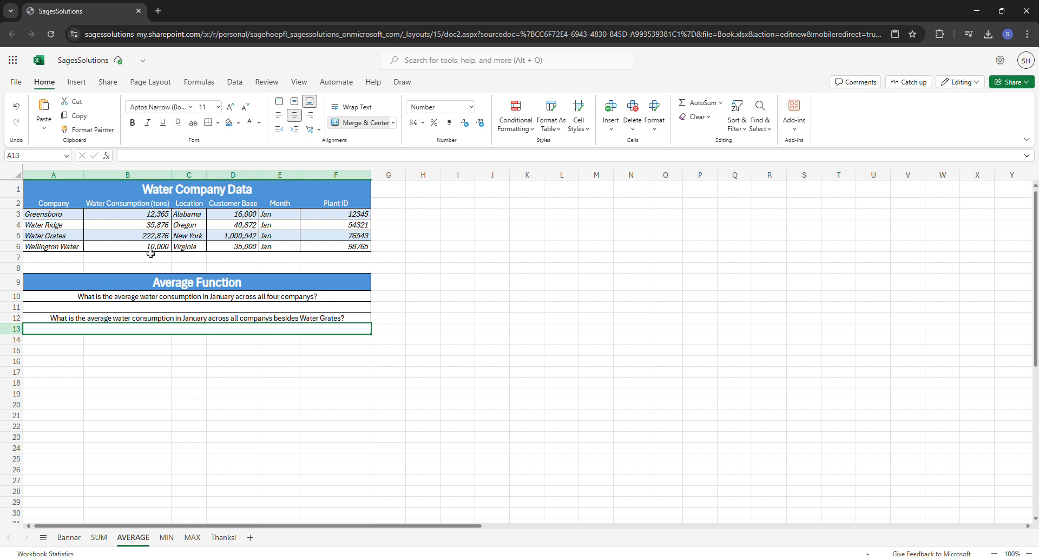
pyautogui.doubleClick(210, 308)
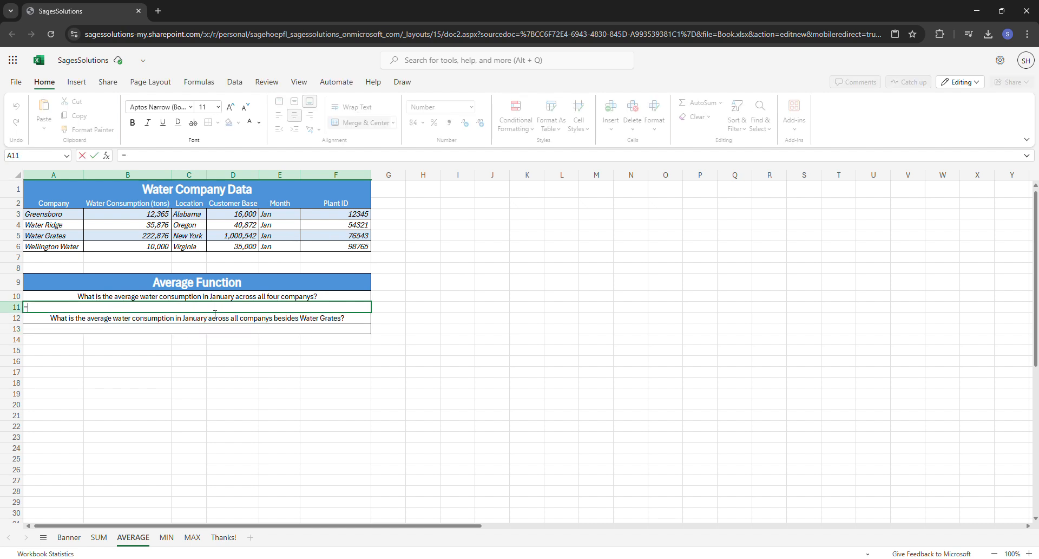
pyautogui.write('=average(B3')
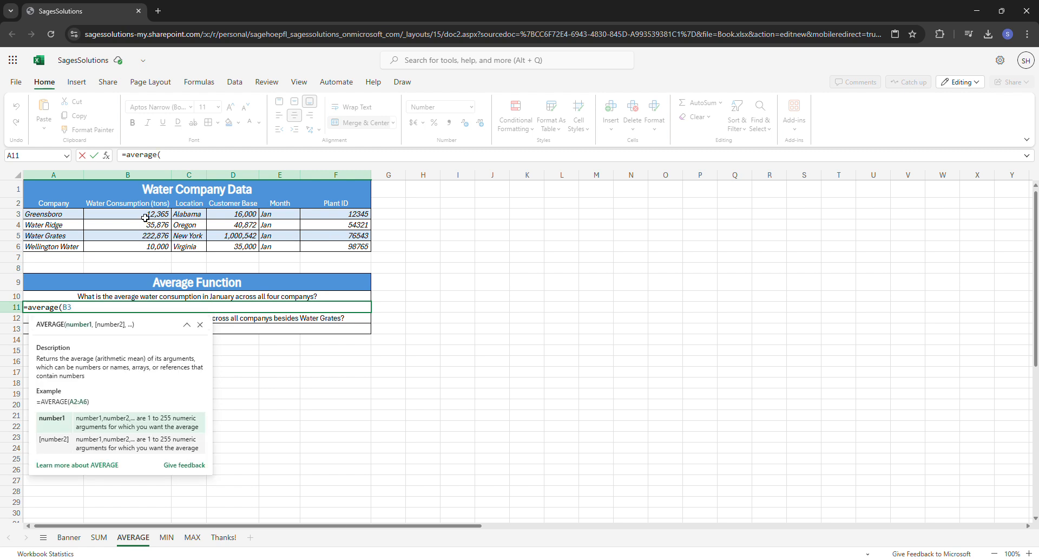
pyautogui.moveTo(145, 218); pyautogui.dragTo(150, 251)
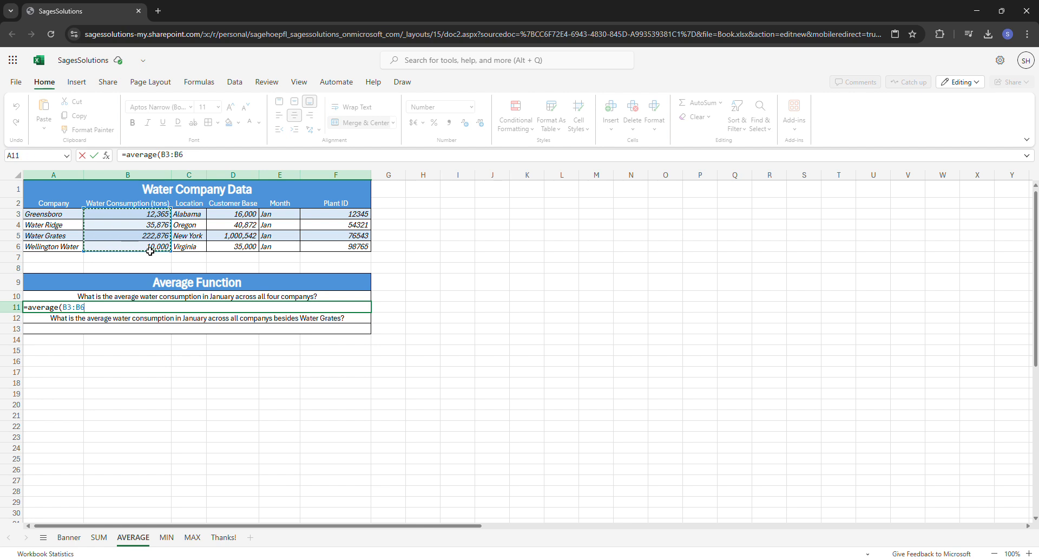
pyautogui.write(')')
pyautogui.press('Return')
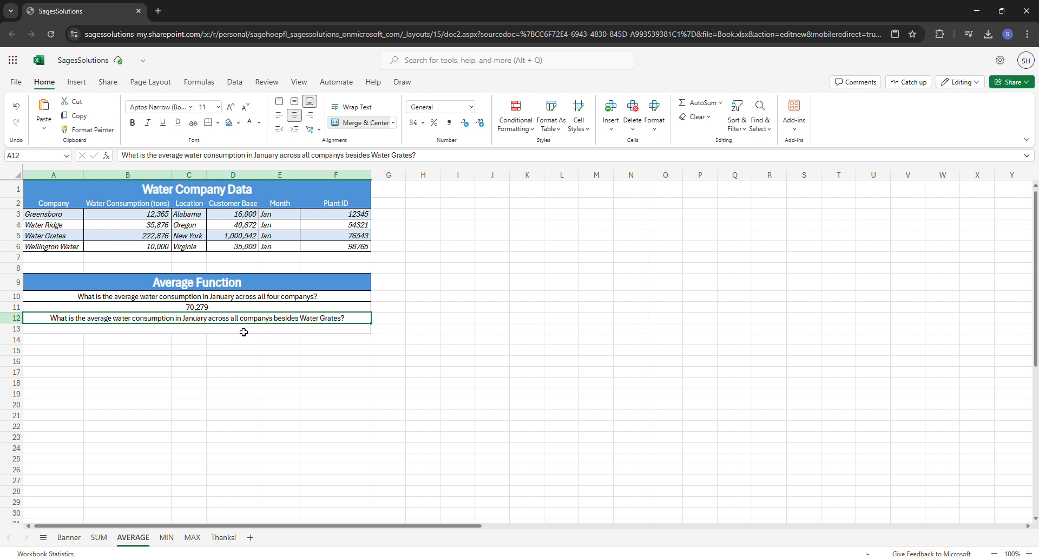
# Examine the average in A11 against the individual consumption values, especially the Water Grates row
pyautogui.click(231, 308)
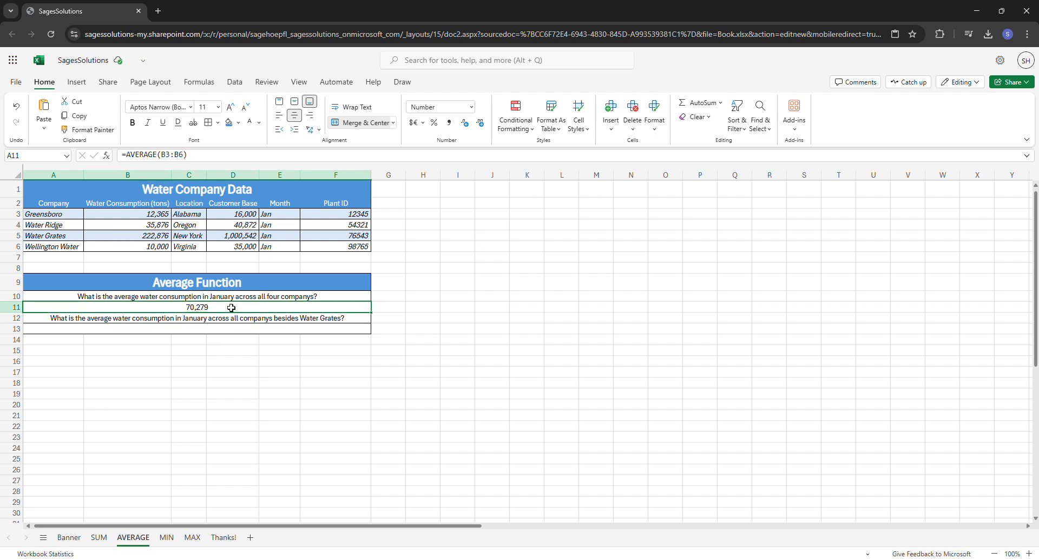
pyautogui.click(160, 214)
pyautogui.moveTo(161, 226); pyautogui.dragTo(161, 249)
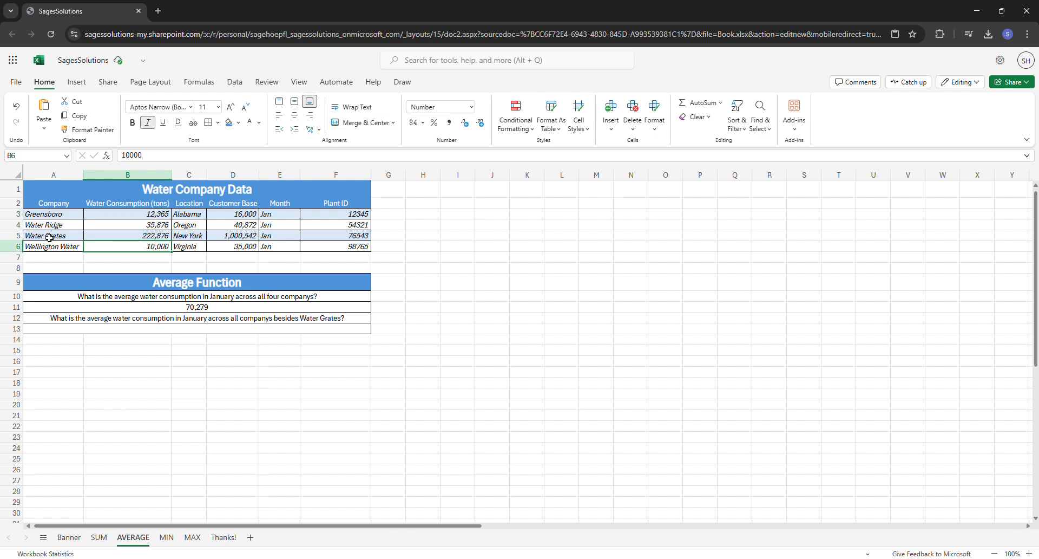
pyautogui.click(145, 233)
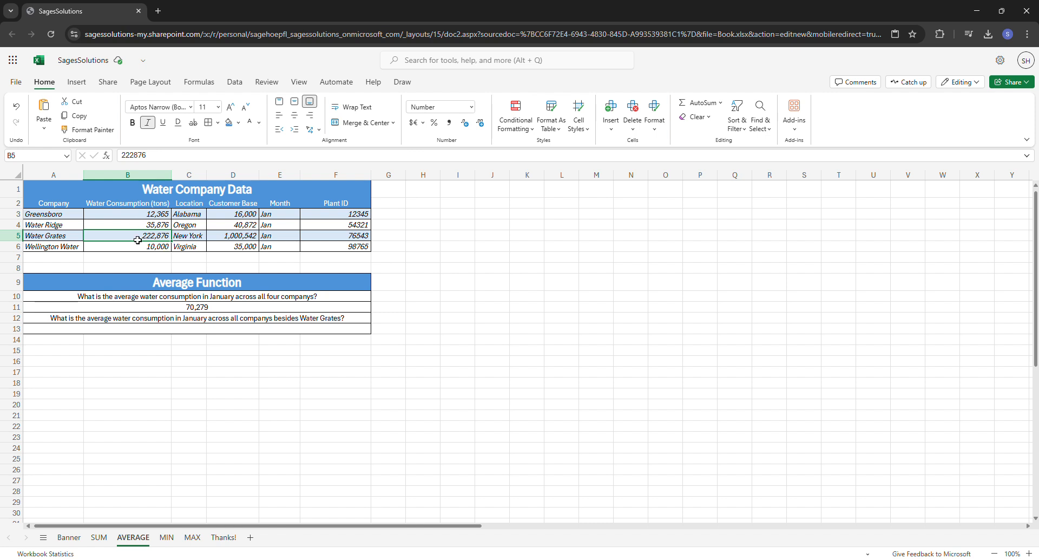
pyautogui.click(200, 237)
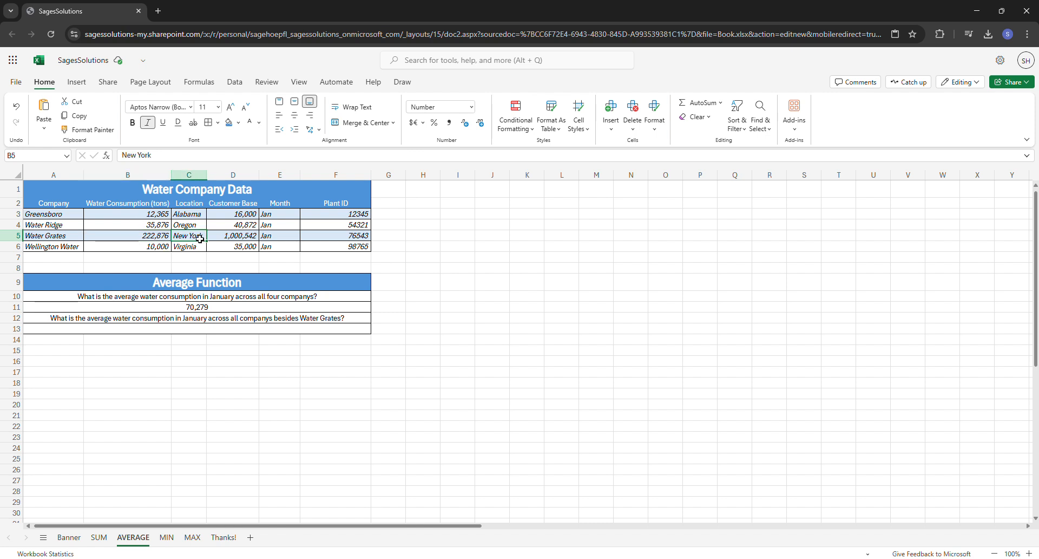
pyautogui.click(213, 331)
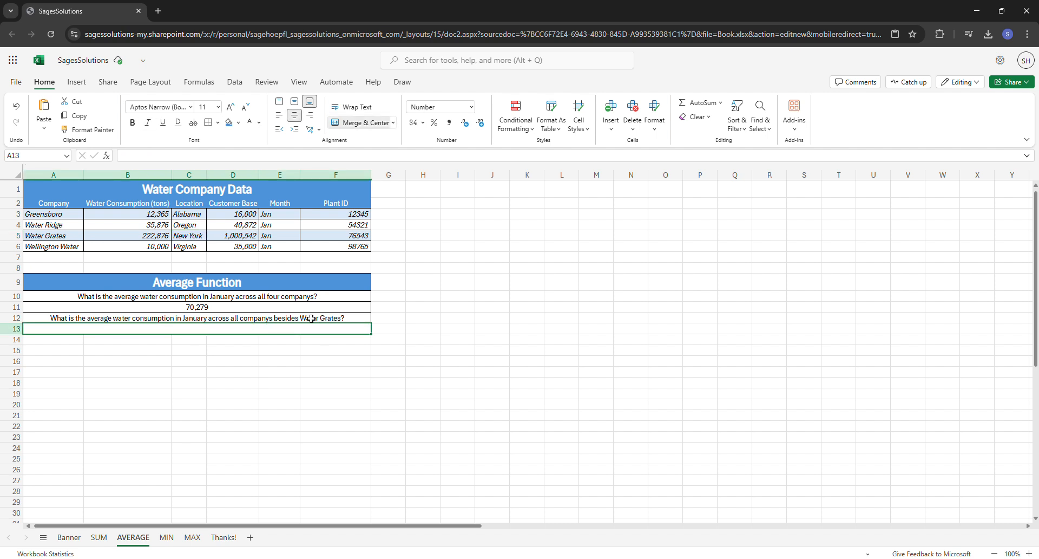
pyautogui.click(109, 237)
pyautogui.click(70, 235)
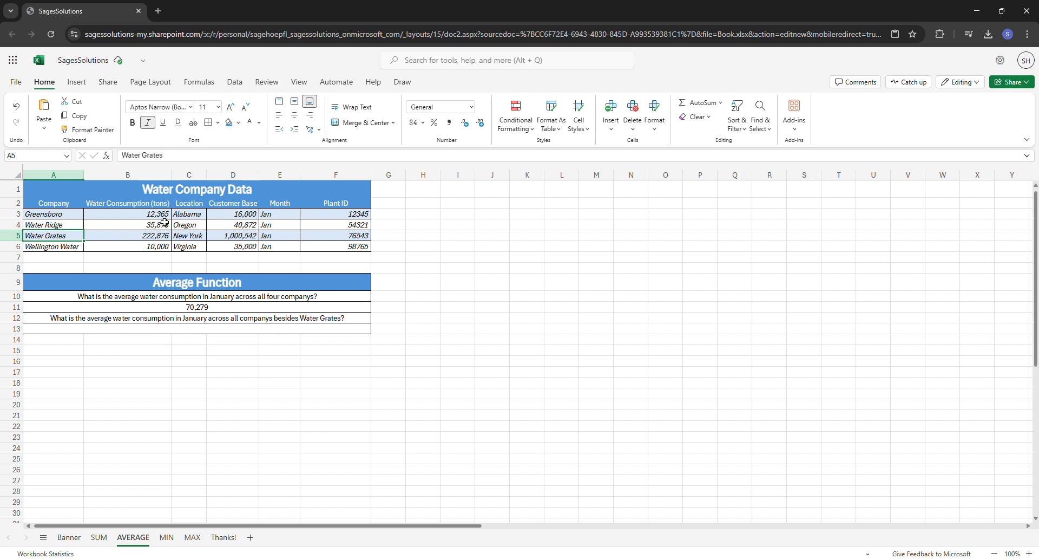
# Average the water consumption of every company except Water Grates in cell A13 with =AVERAGE(B3:B4,B6), then check it against A11
pyautogui.click(198, 328)
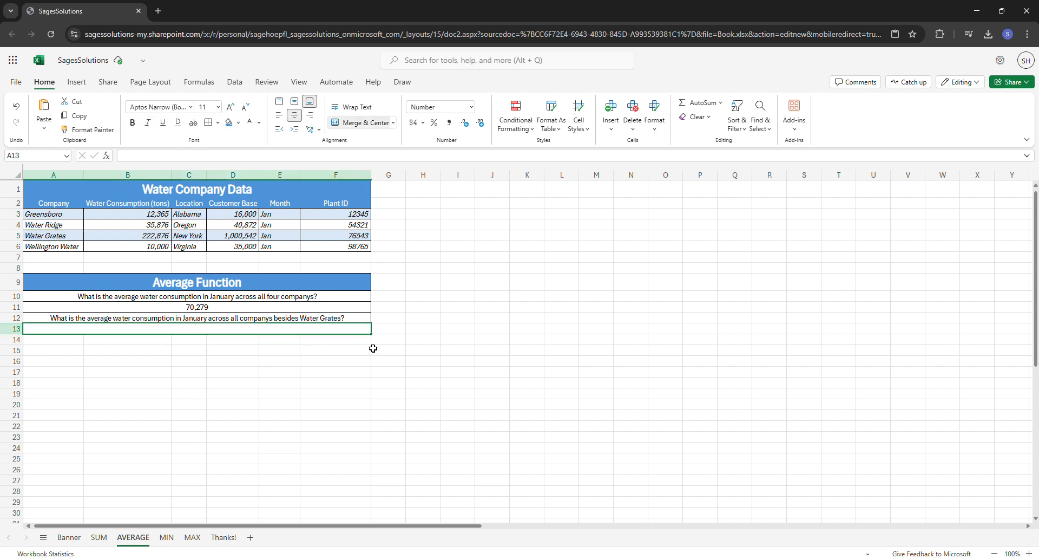
pyautogui.write('=a')
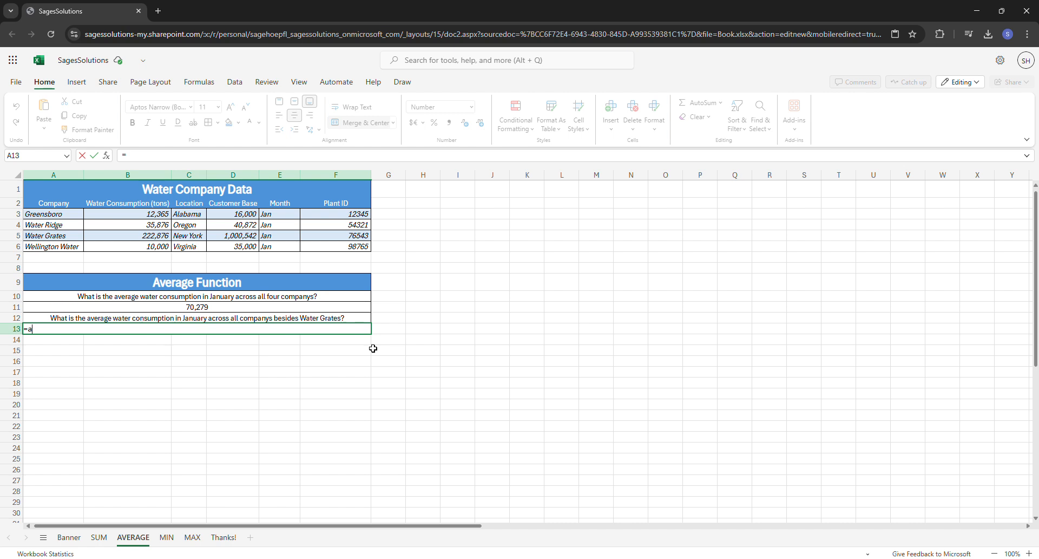
pyautogui.write('verage(')
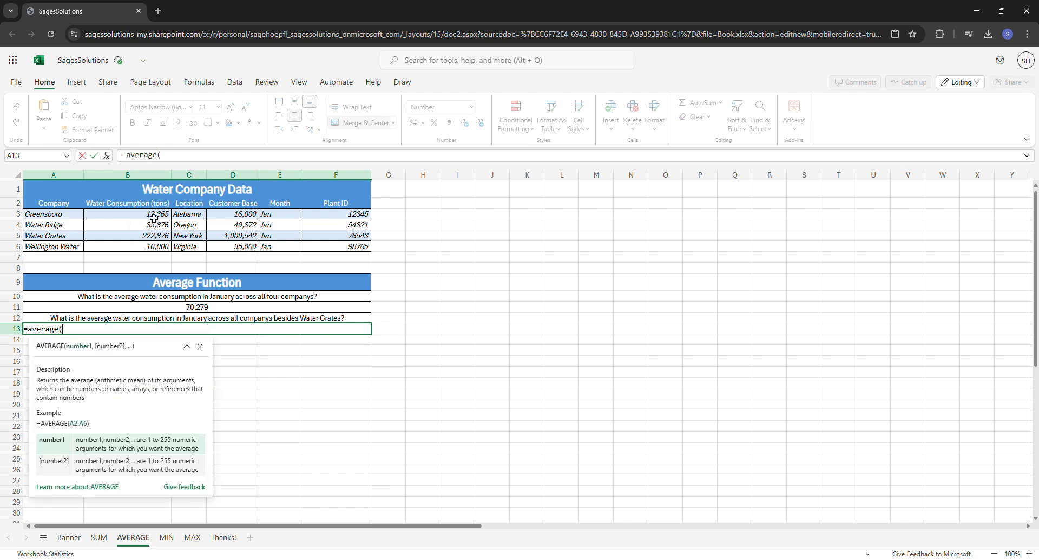
pyautogui.moveTo(154, 218); pyautogui.dragTo(156, 225)
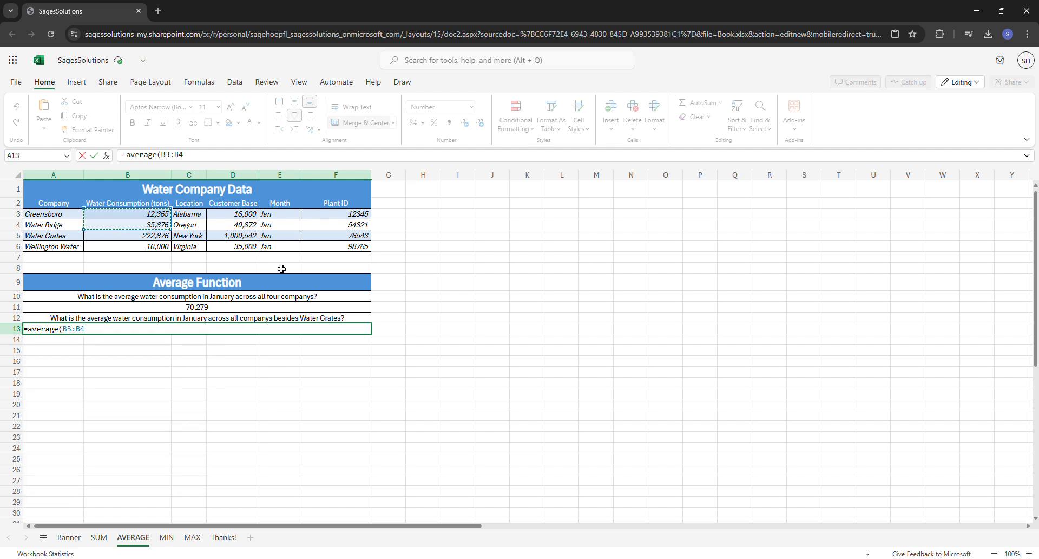
pyautogui.write(',')
pyautogui.click(165, 247)
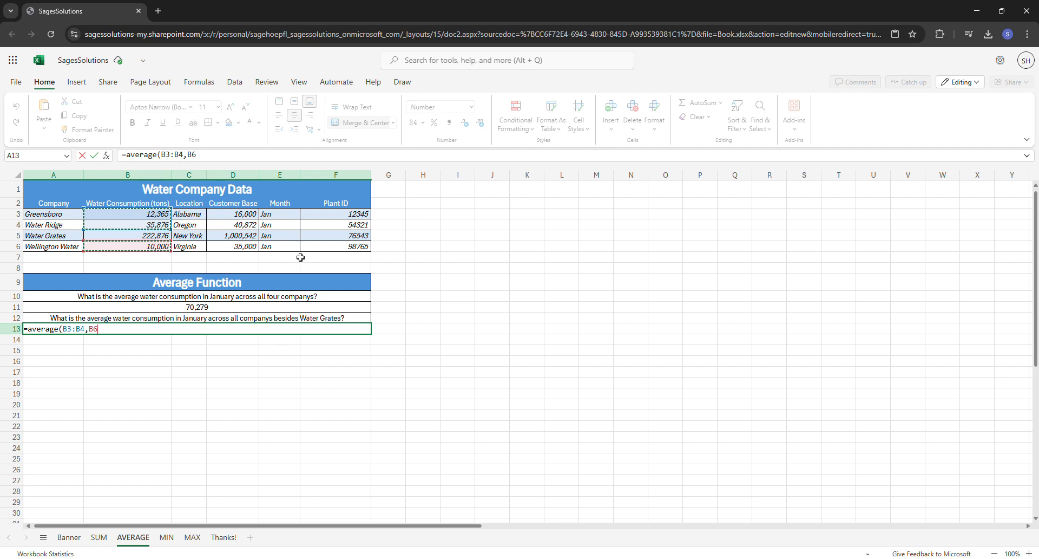
pyautogui.write(')')
pyautogui.press('Return')
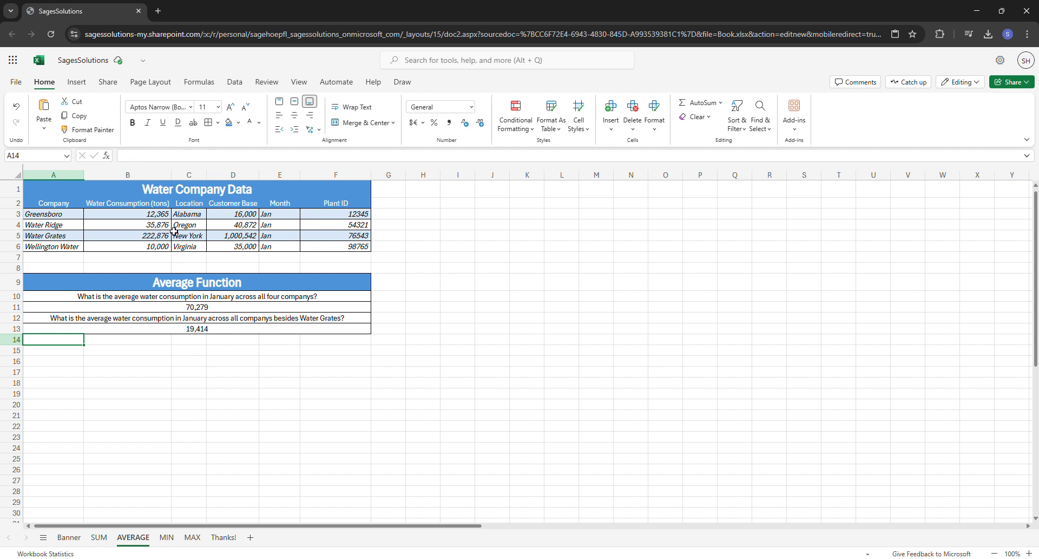
pyautogui.click(205, 305)
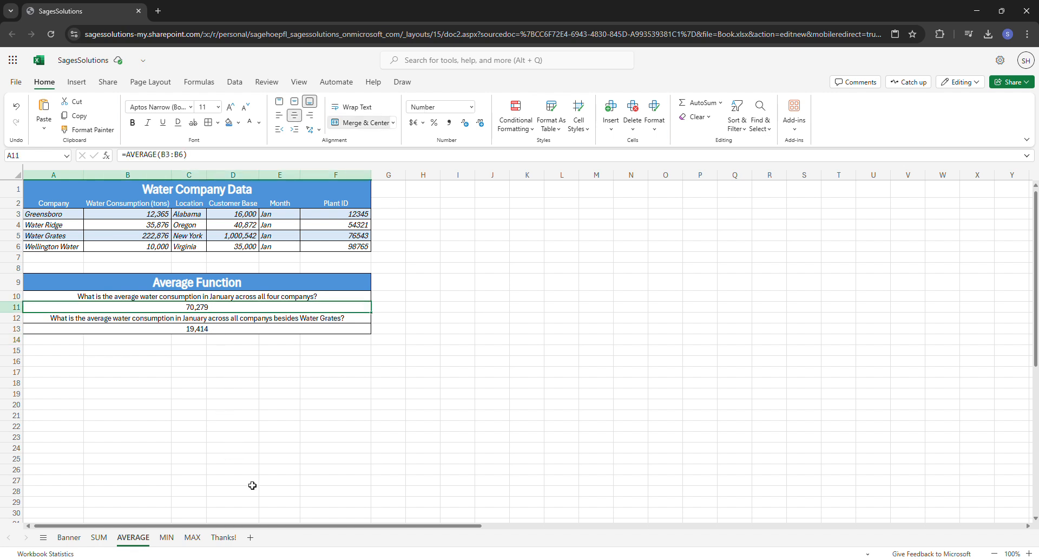
# On the MIN sheet, find the lowest January water consumption in cell A11 with =MIN(B3:B6), then compare it with B6
pyautogui.click(167, 537)
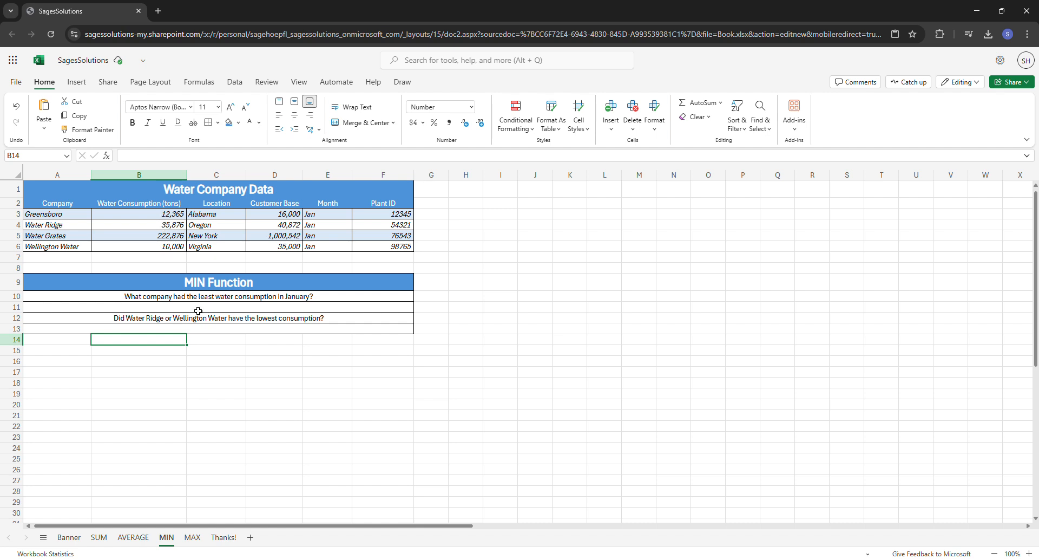
pyautogui.doubleClick(198, 311)
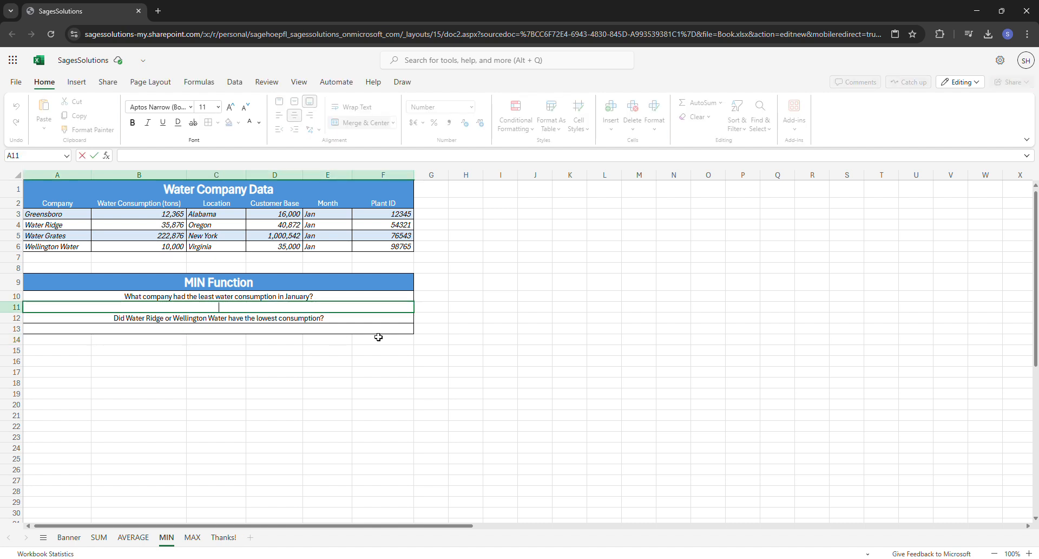
pyautogui.write('=')
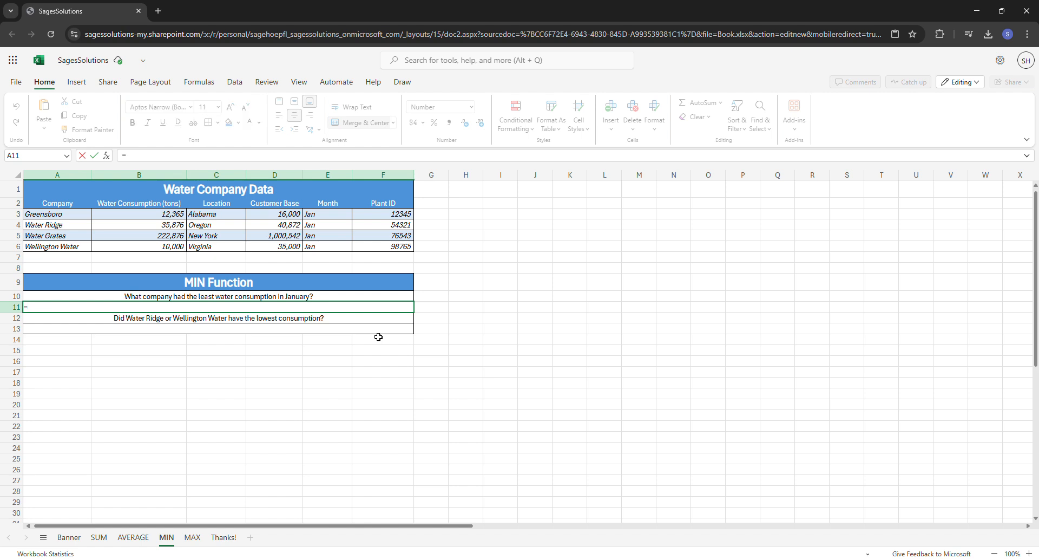
pyautogui.write('min')
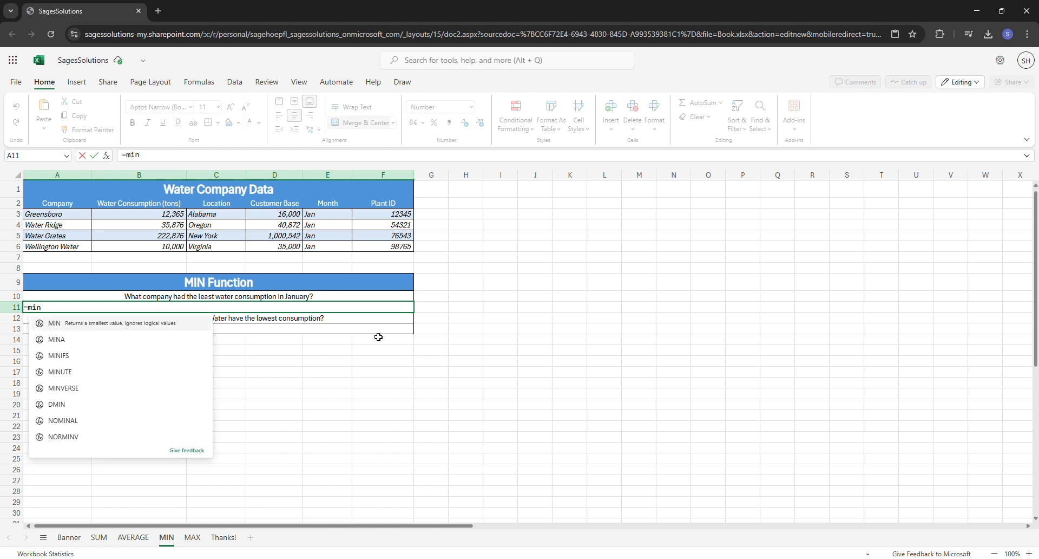
pyautogui.write('(')
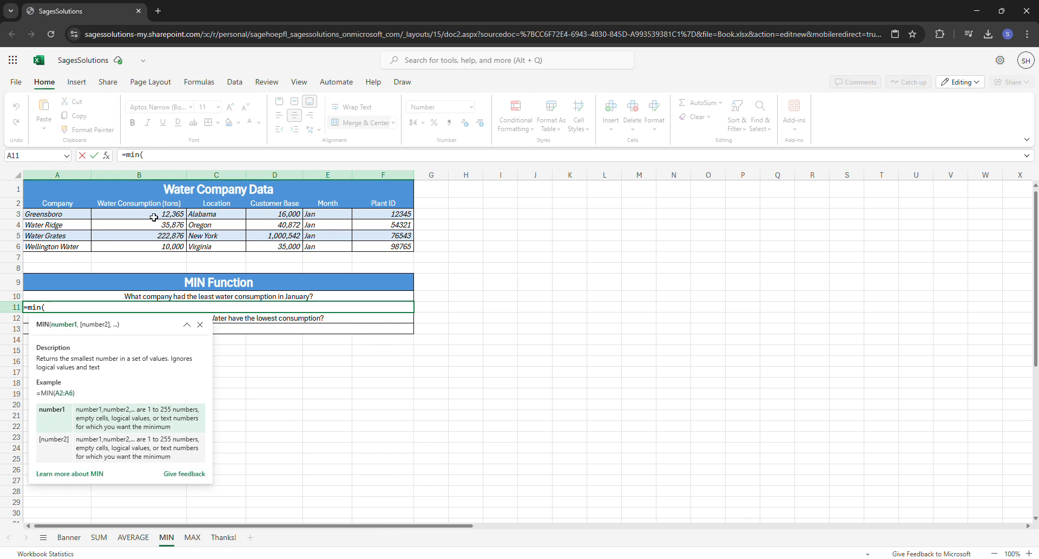
pyautogui.moveTo(153, 217); pyautogui.dragTo(153, 249)
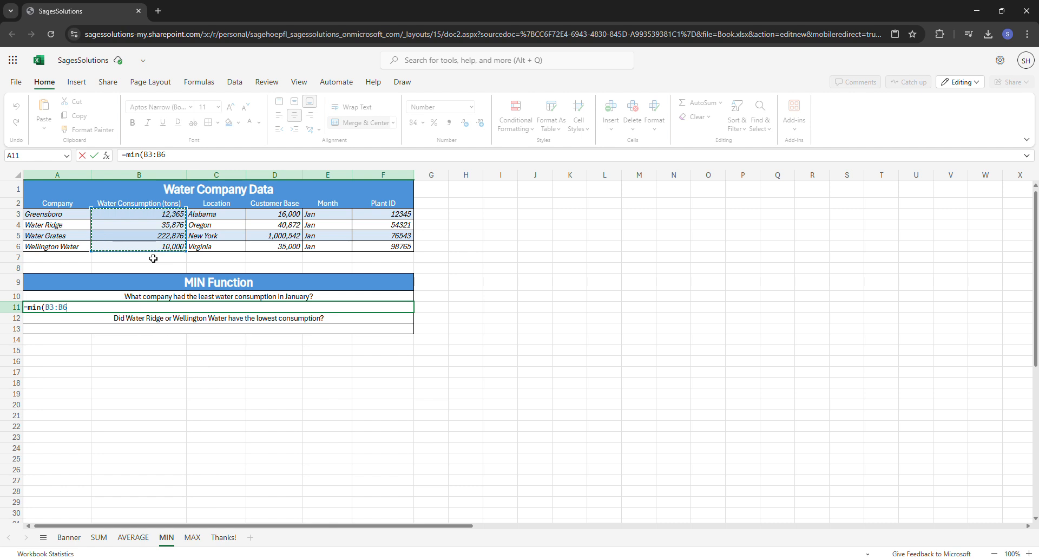
pyautogui.press('Return')
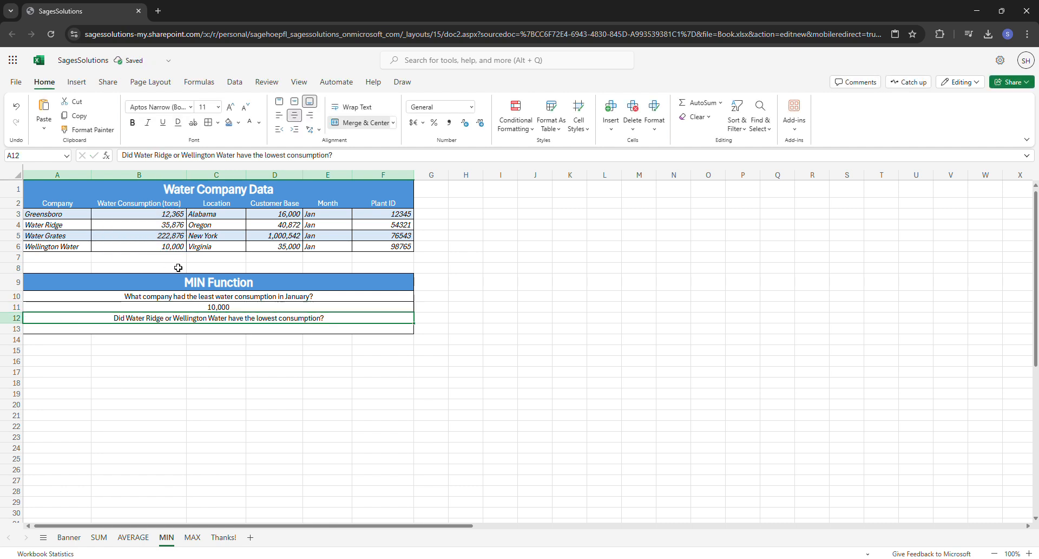
pyautogui.click(250, 310)
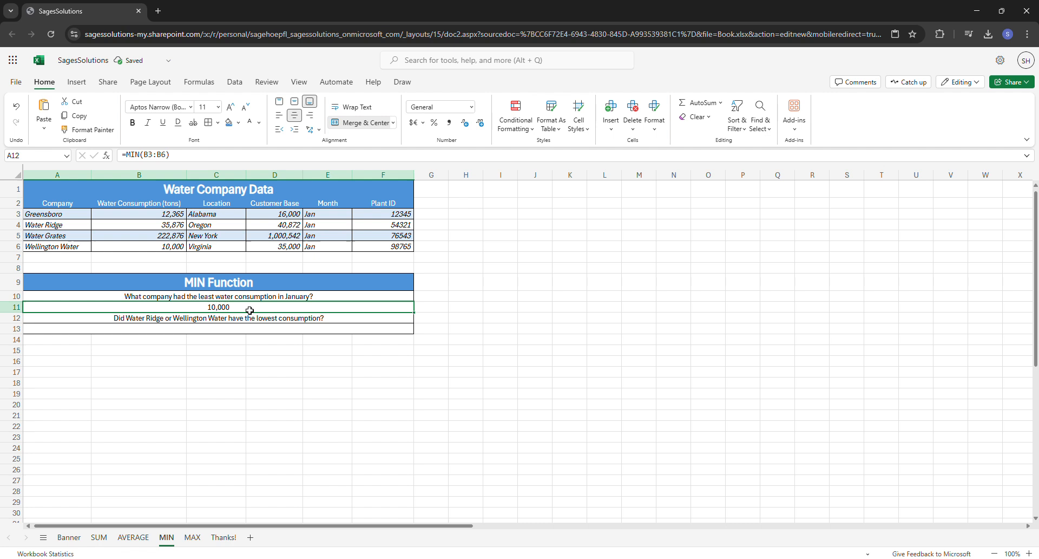
pyautogui.click(181, 248)
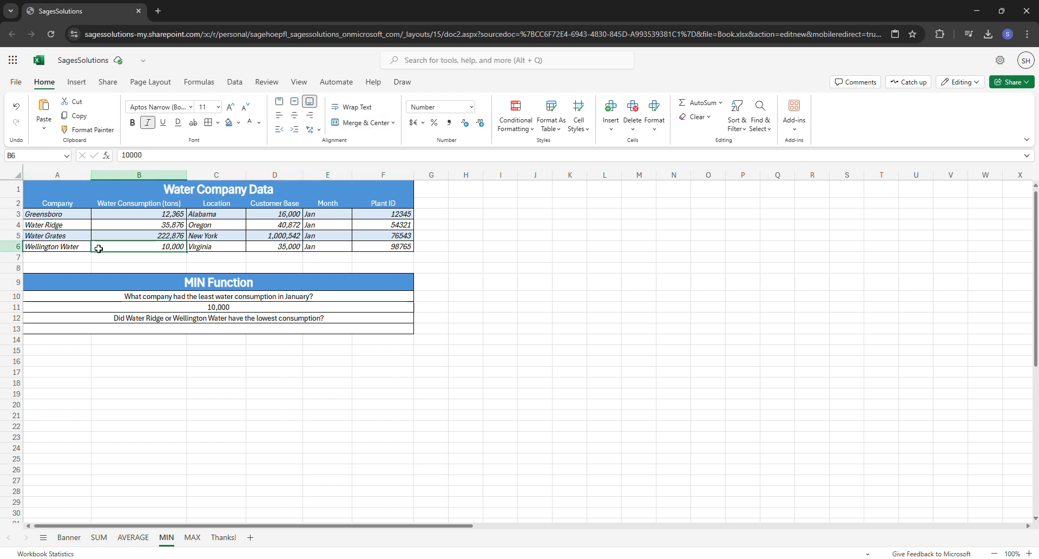
pyautogui.doubleClick(247, 314)
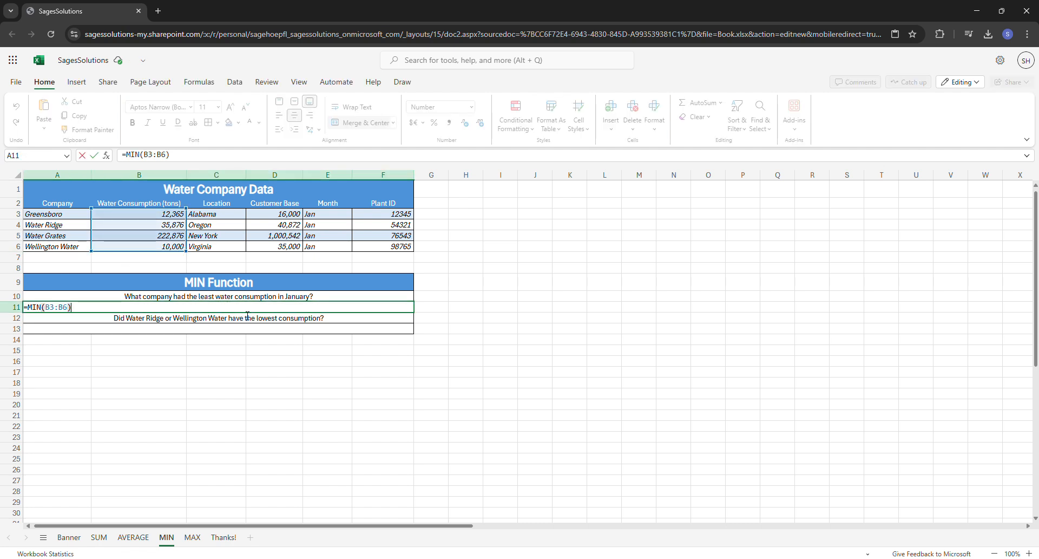
pyautogui.write('-')
pyautogui.press('Return')
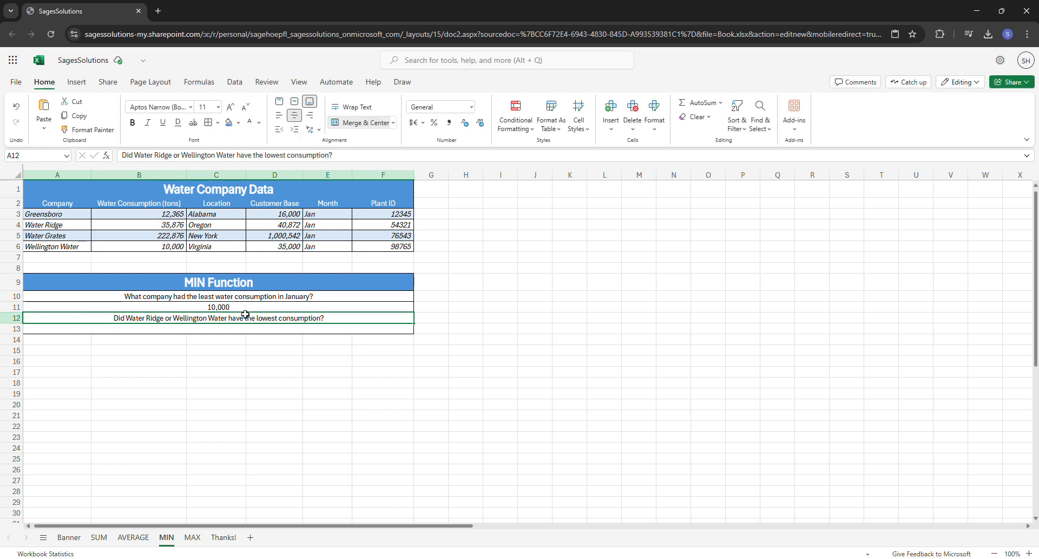
# Enter the company name Wellington Water in cell G11, beside the minimum consumption
pyautogui.click(440, 313)
pyautogui.write('W')
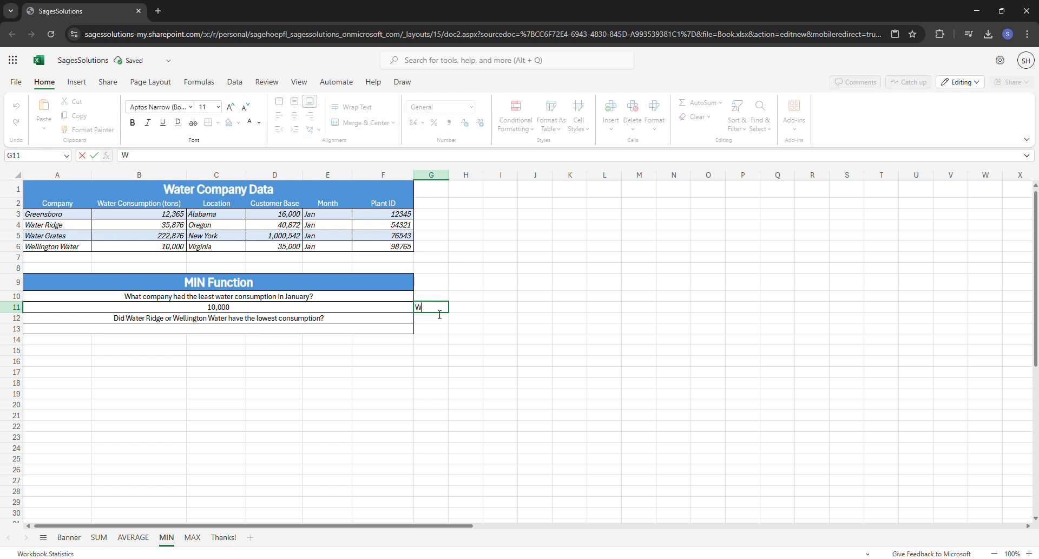
pyautogui.write('ellington Water')
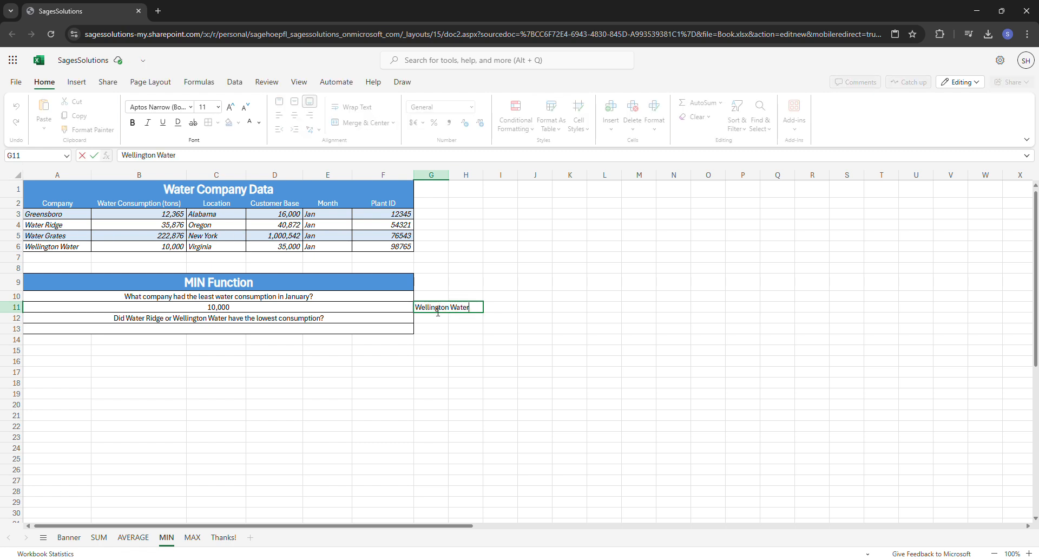
pyautogui.click(465, 339)
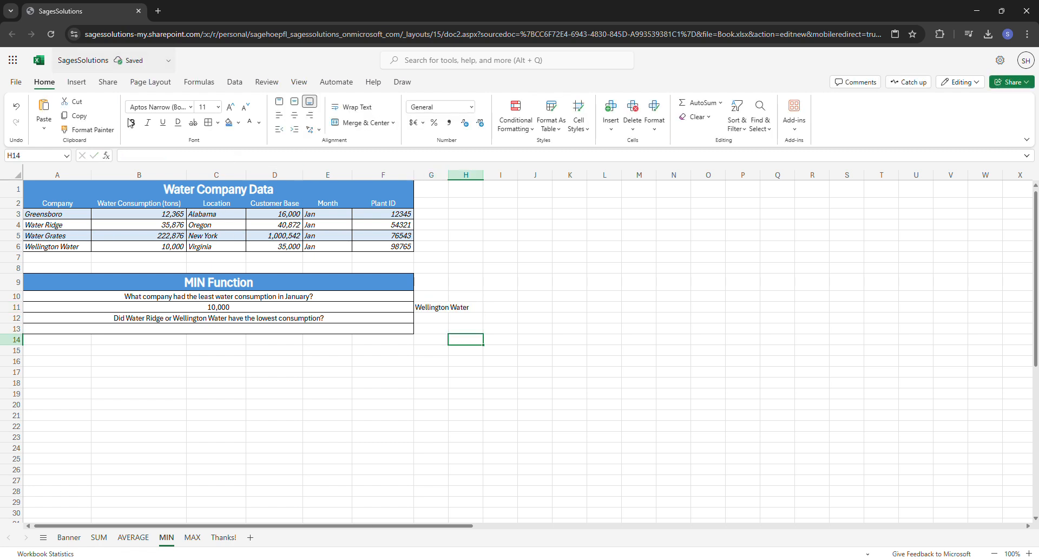
# Find the lower consumption of Water Ridge and Wellington Water in cell G13 with =MIN(B4,B6)
pyautogui.click(178, 243)
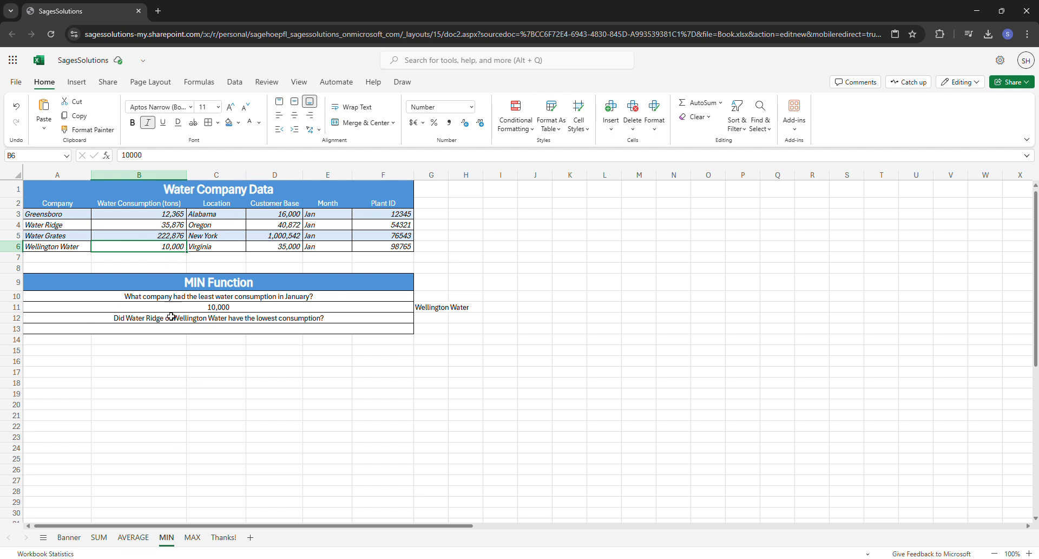
pyautogui.click(224, 332)
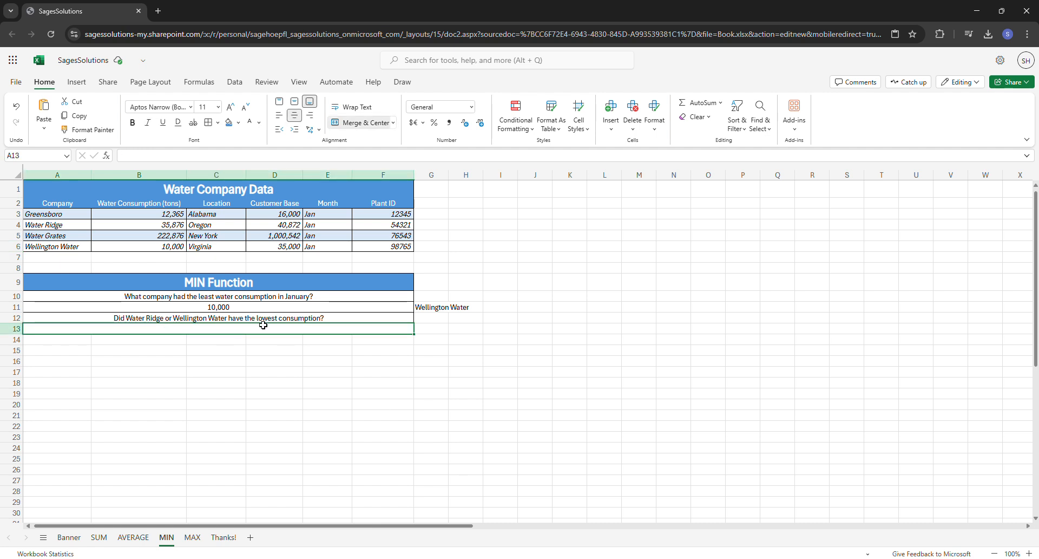
pyautogui.click(143, 249)
pyautogui.click(164, 229)
pyautogui.click(176, 250)
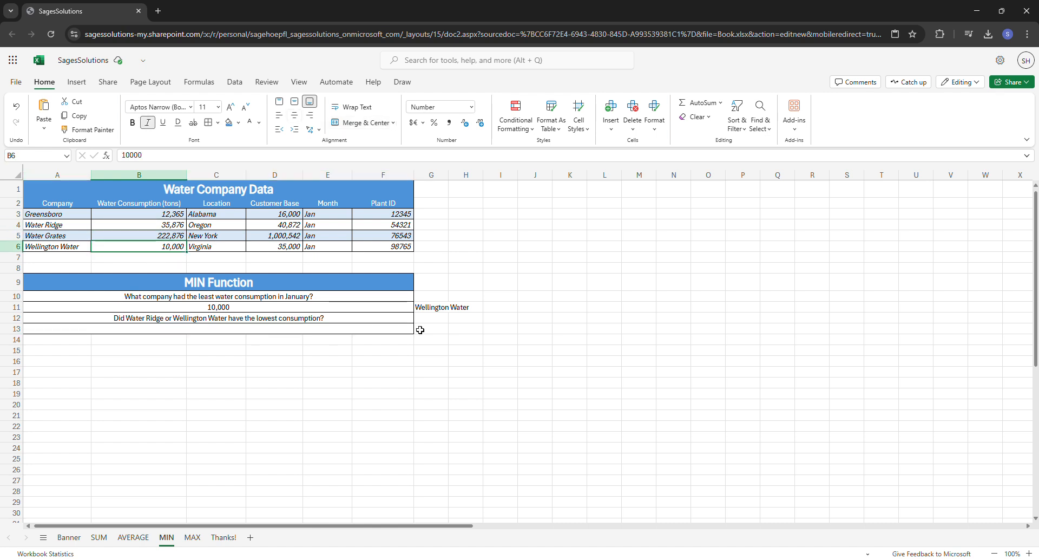
pyautogui.doubleClick(443, 330)
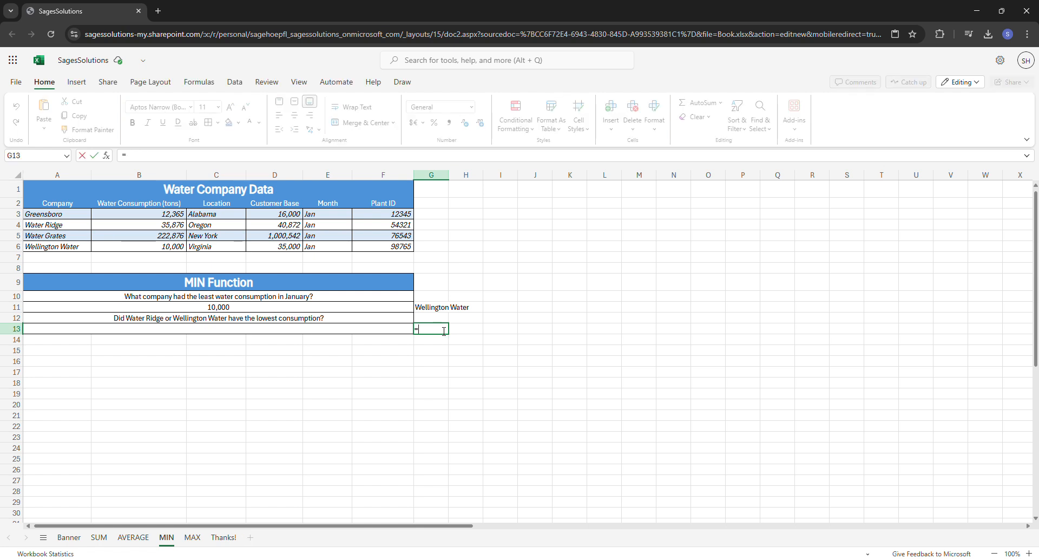
pyautogui.write('=min(')
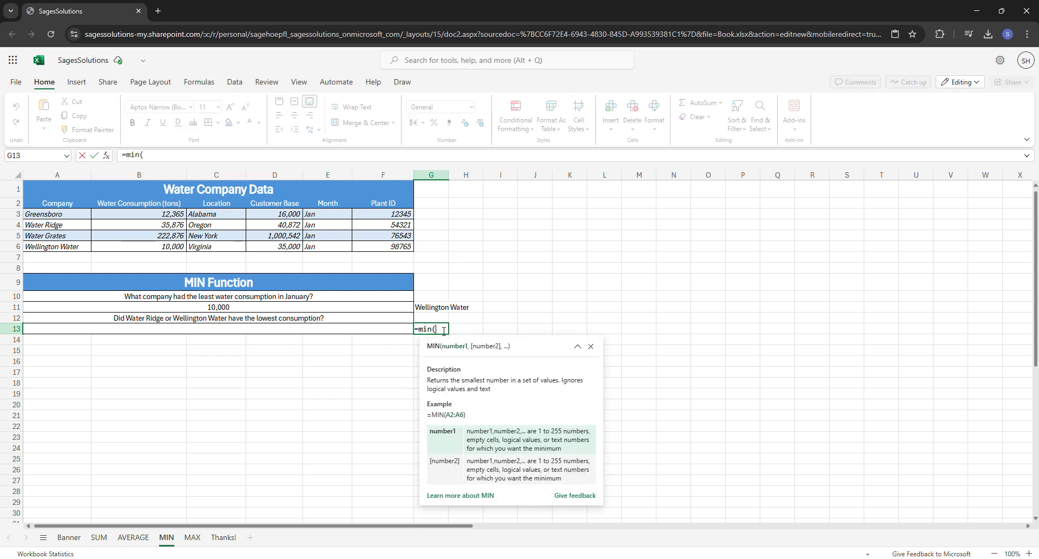
pyautogui.click(169, 225)
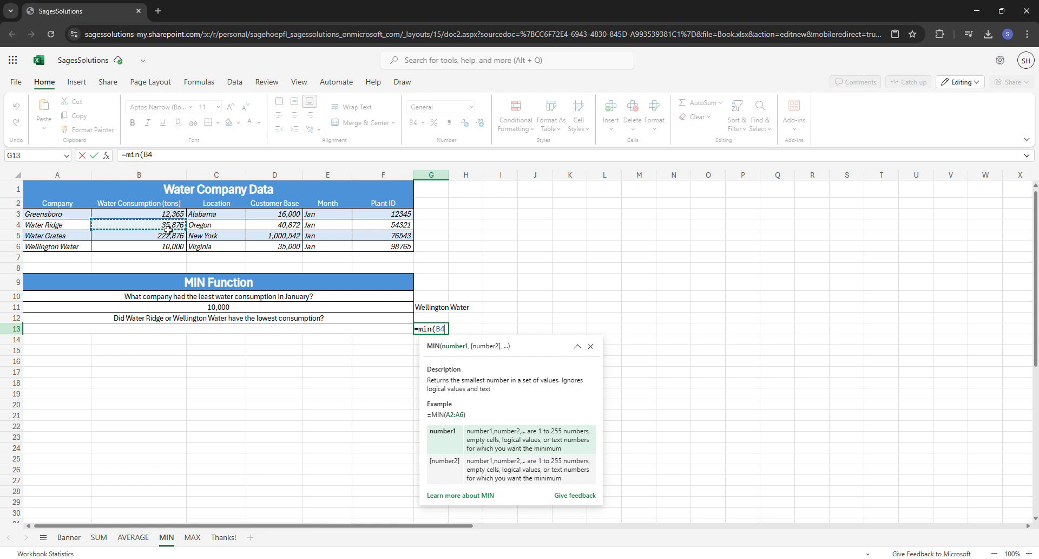
pyautogui.write(',')
pyautogui.click(172, 251)
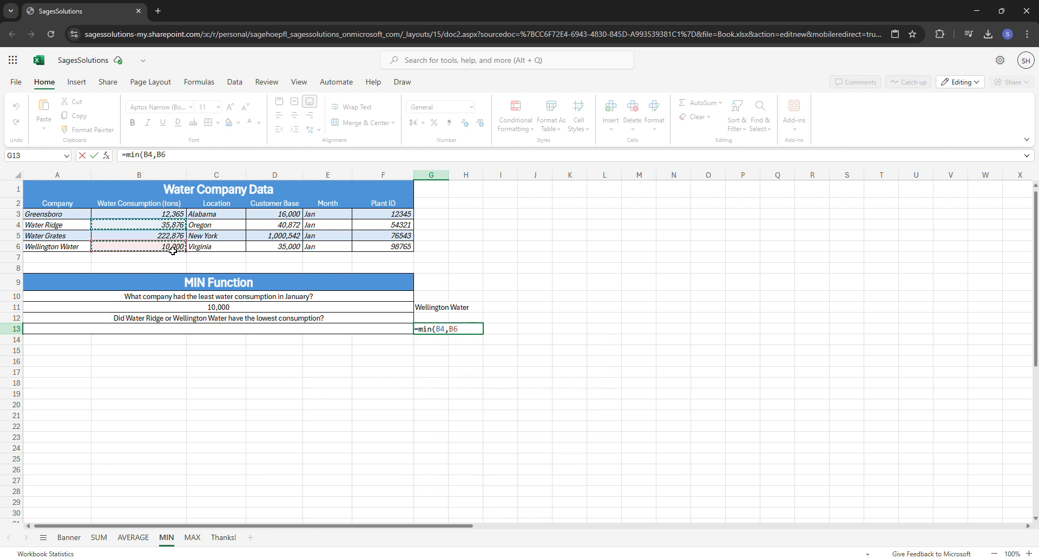
pyautogui.press('Return')
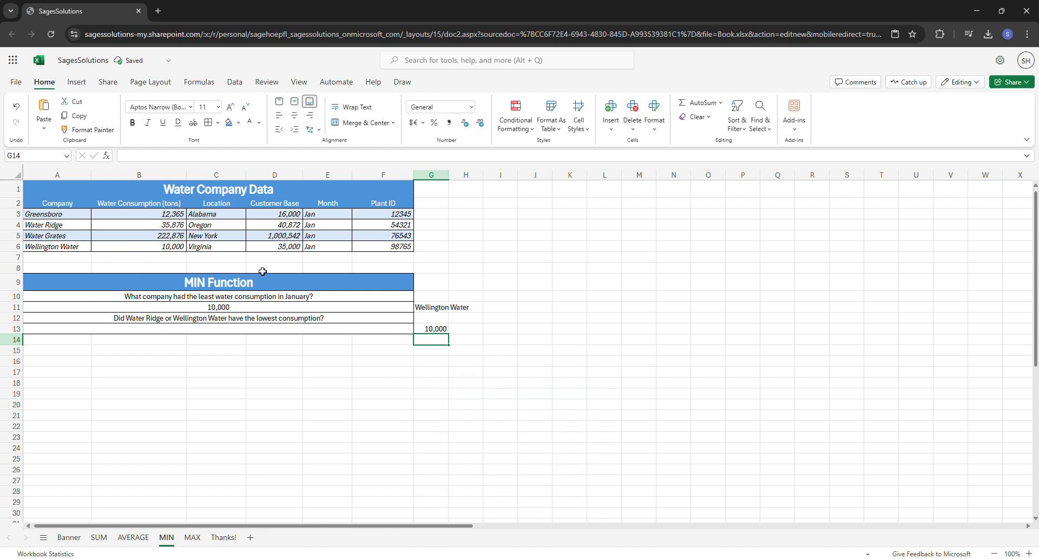
# Match the minimum in G13 to its company and enter Wellington Water as the answer in cell A13
pyautogui.click(437, 332)
pyautogui.click(151, 247)
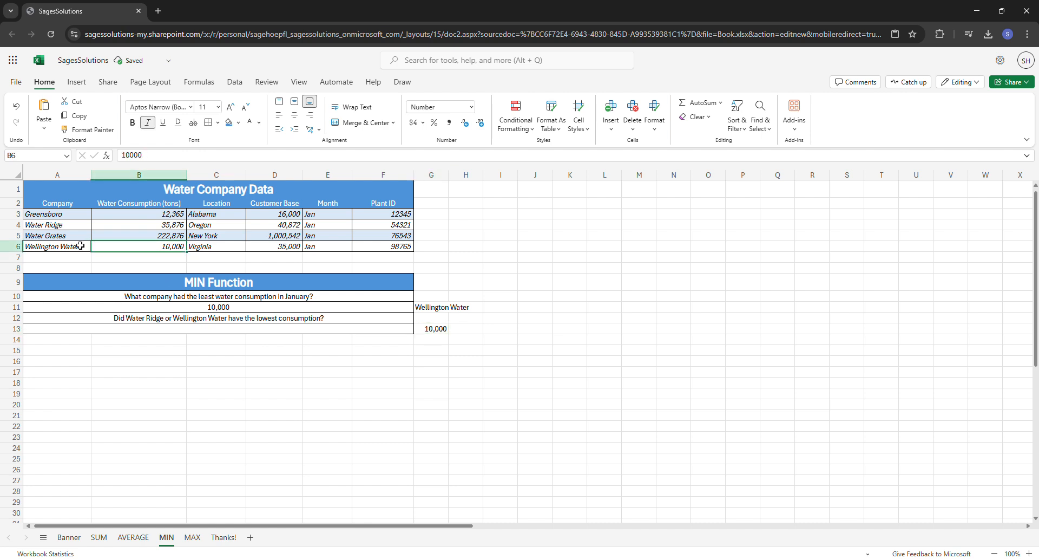
pyautogui.click(78, 246)
pyautogui.doubleClick(209, 330)
pyautogui.write('Well')
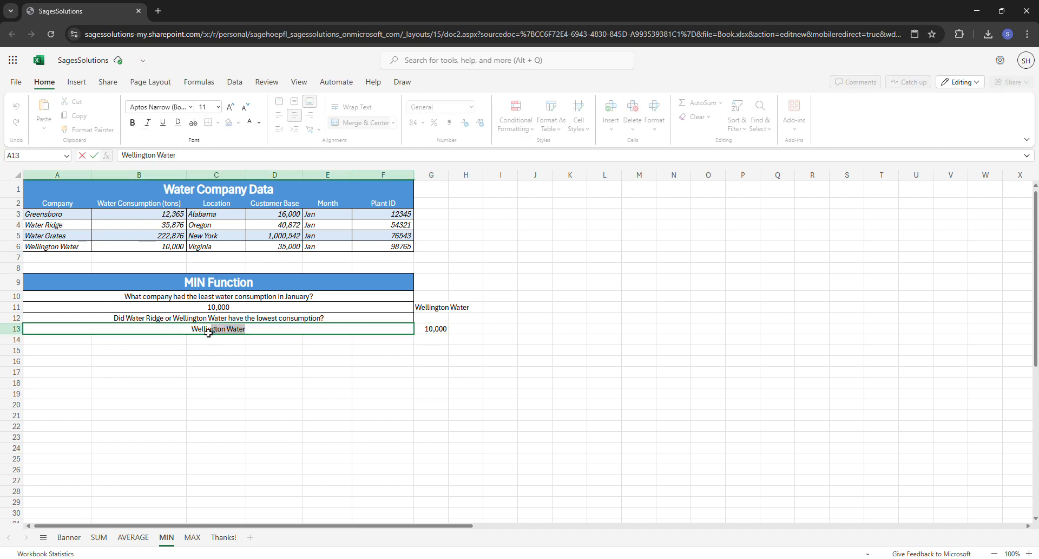
pyautogui.press('Tab')
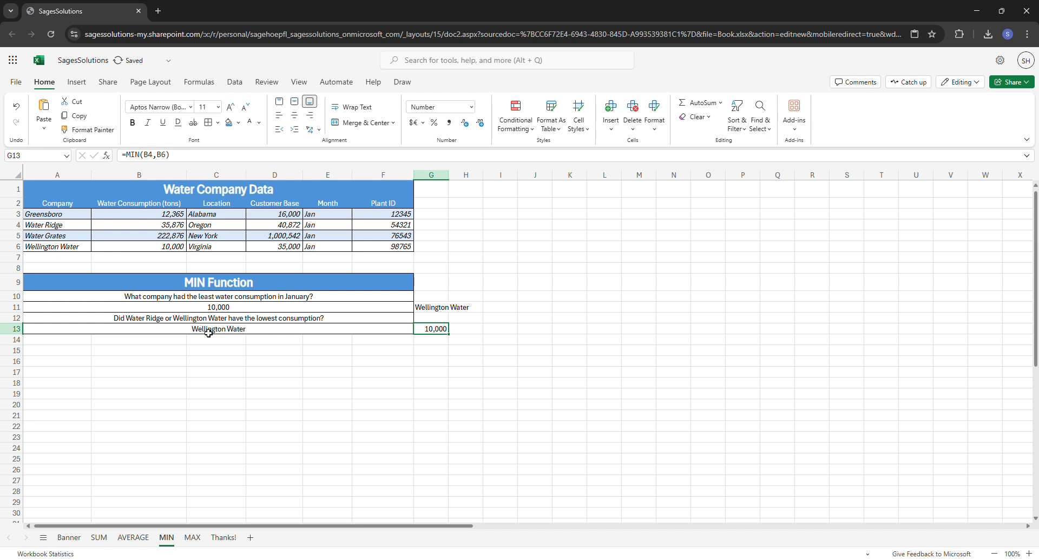
pyautogui.click(274, 437)
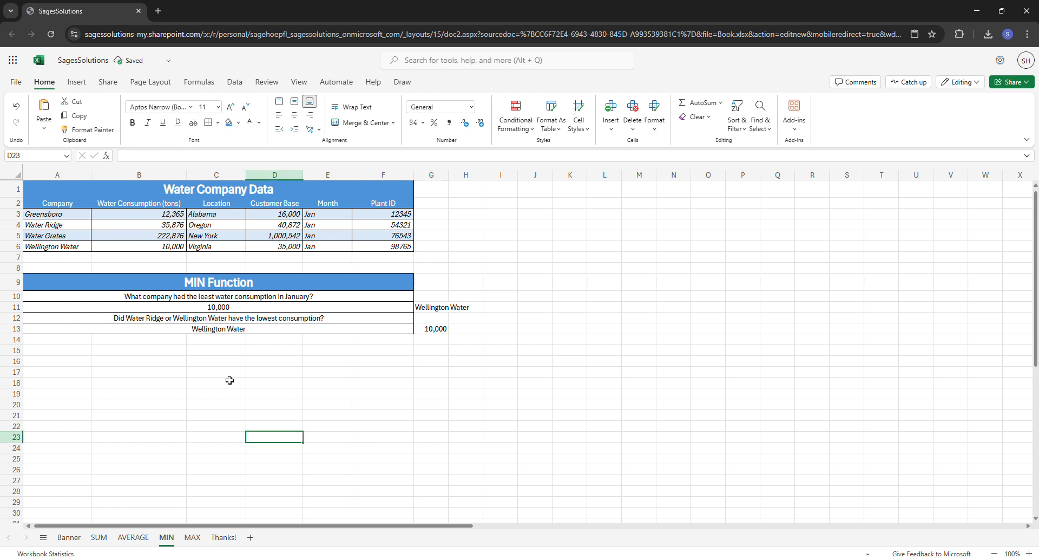
# On the MAX sheet, find the highest January customer base in cell A11 with =MAX(D3:D6)
pyautogui.click(192, 537)
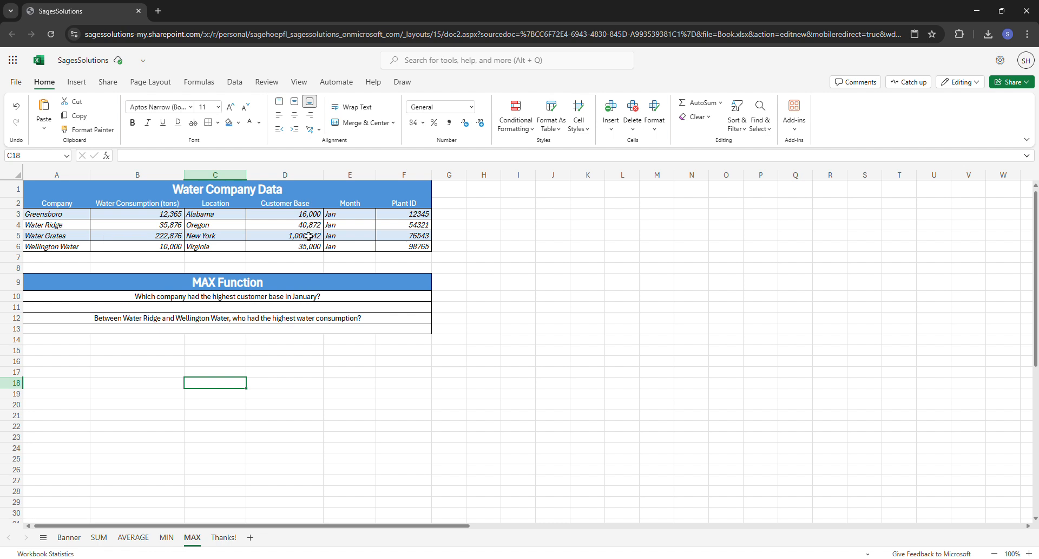
pyautogui.doubleClick(290, 308)
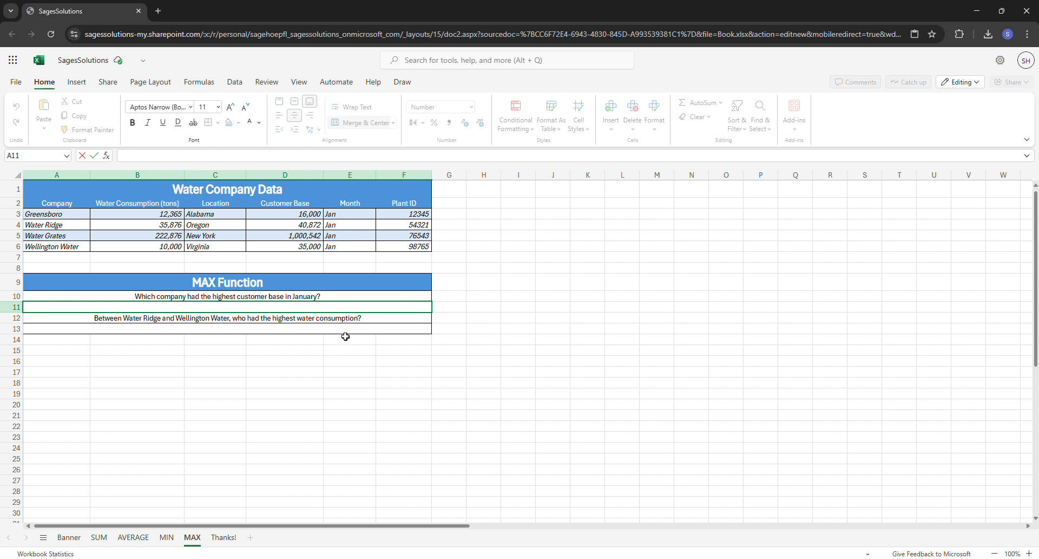
pyautogui.write('=')
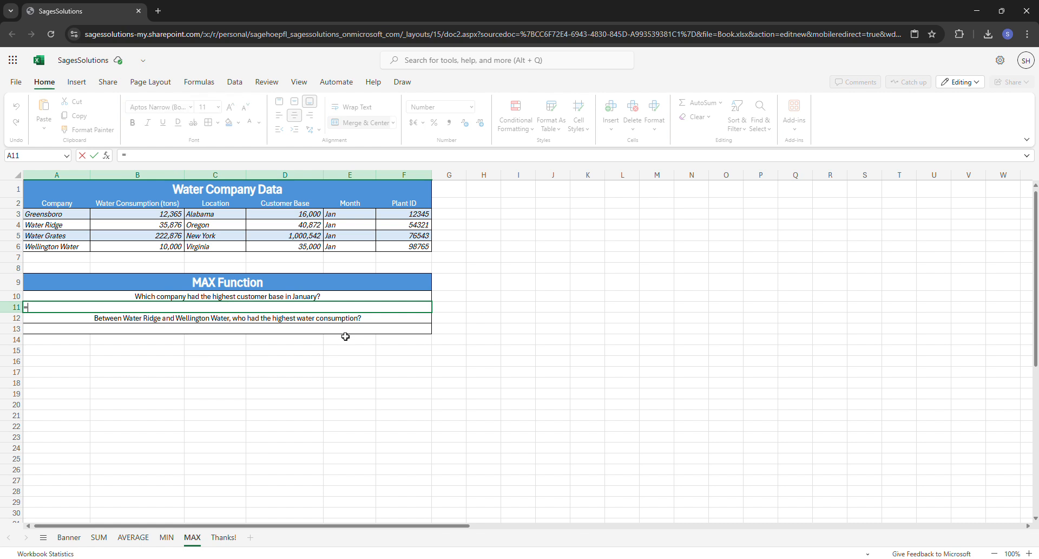
pyautogui.write('max(')
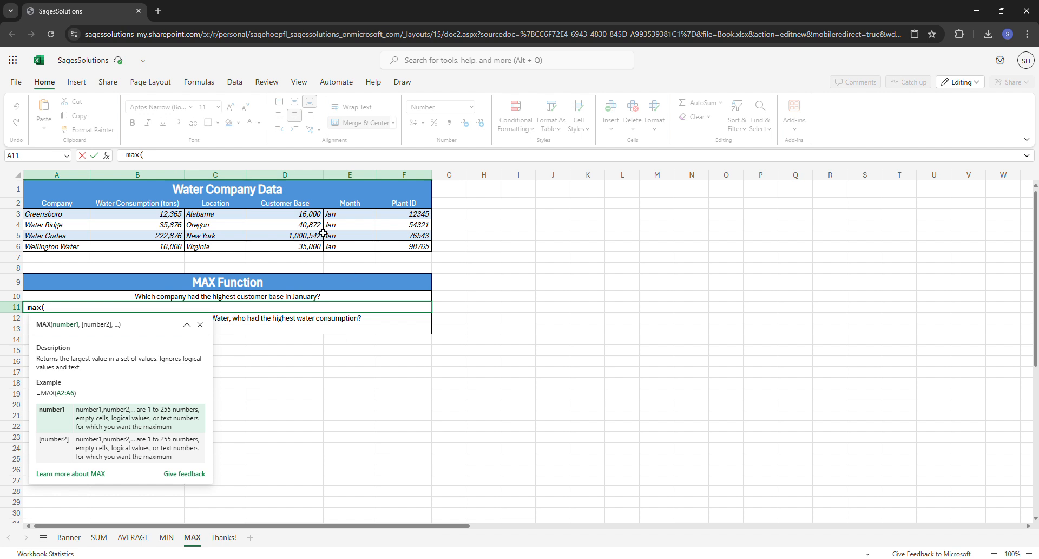
pyautogui.moveTo(300, 216); pyautogui.dragTo(309, 253)
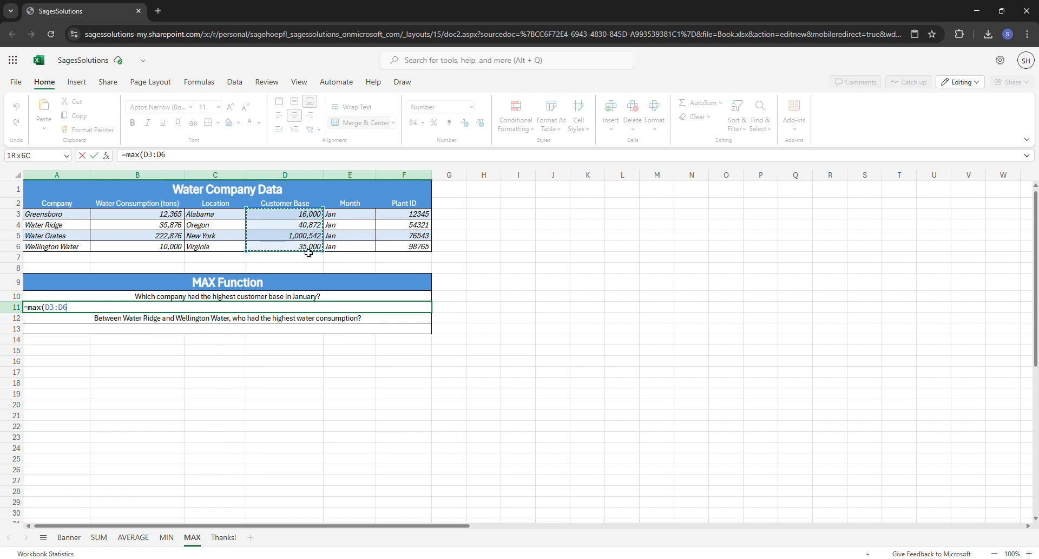
pyautogui.write(')')
pyautogui.press('Return')
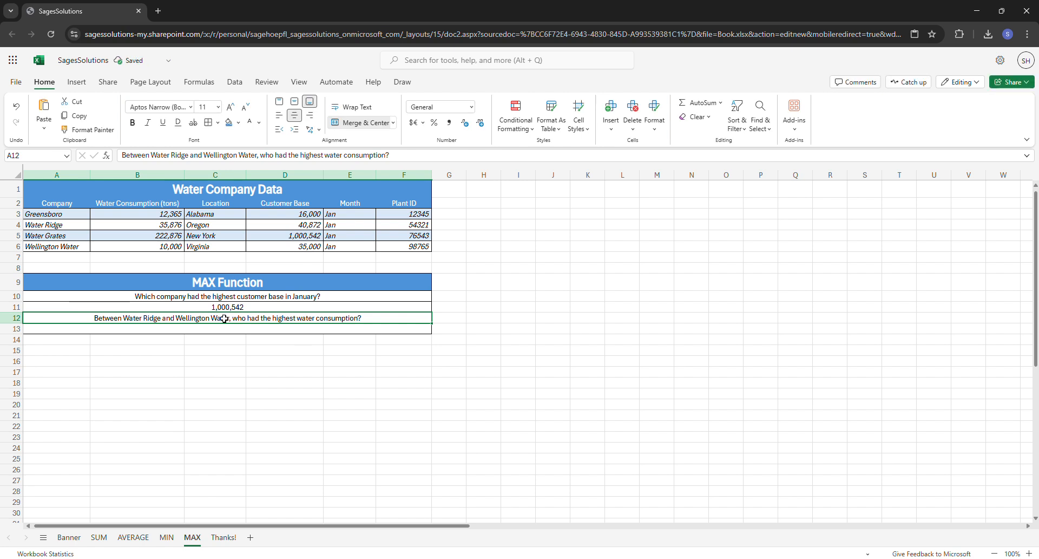
# Match the highest customer base to its company and enter Water Grates in cell G11, beside that maximum
pyautogui.press('Up')
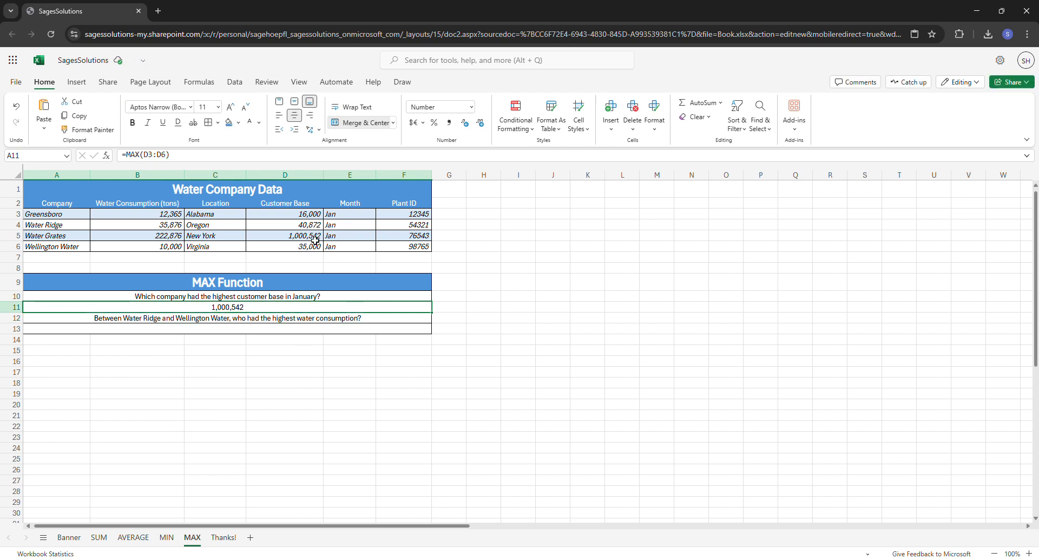
pyautogui.click(315, 239)
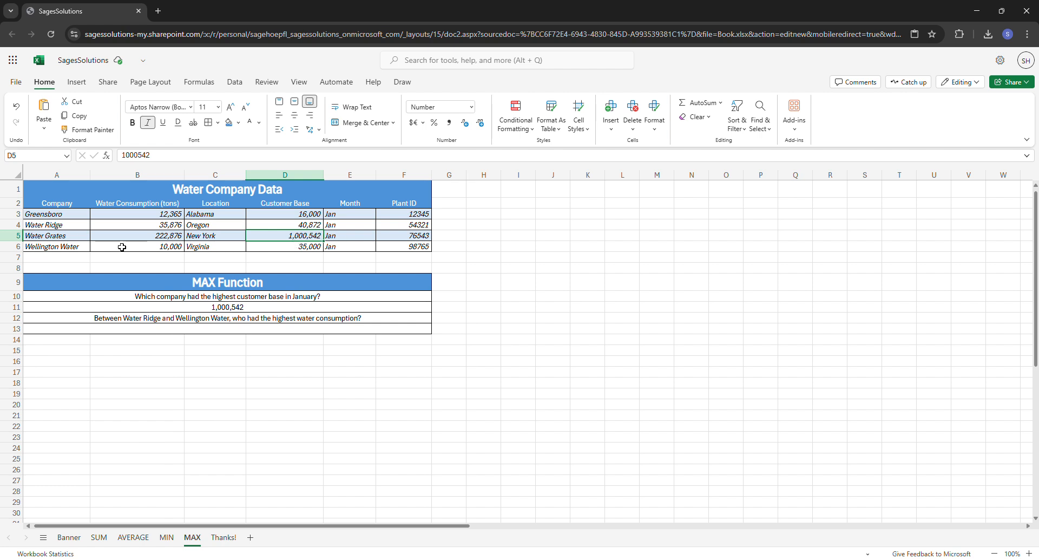
pyautogui.click(70, 239)
pyautogui.click(461, 308)
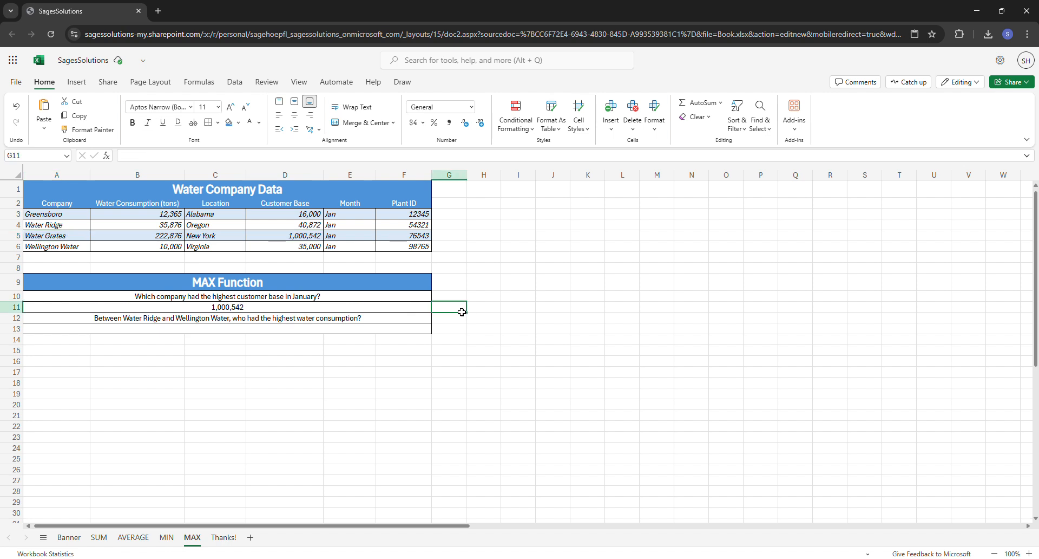
pyautogui.write('Water Gr')
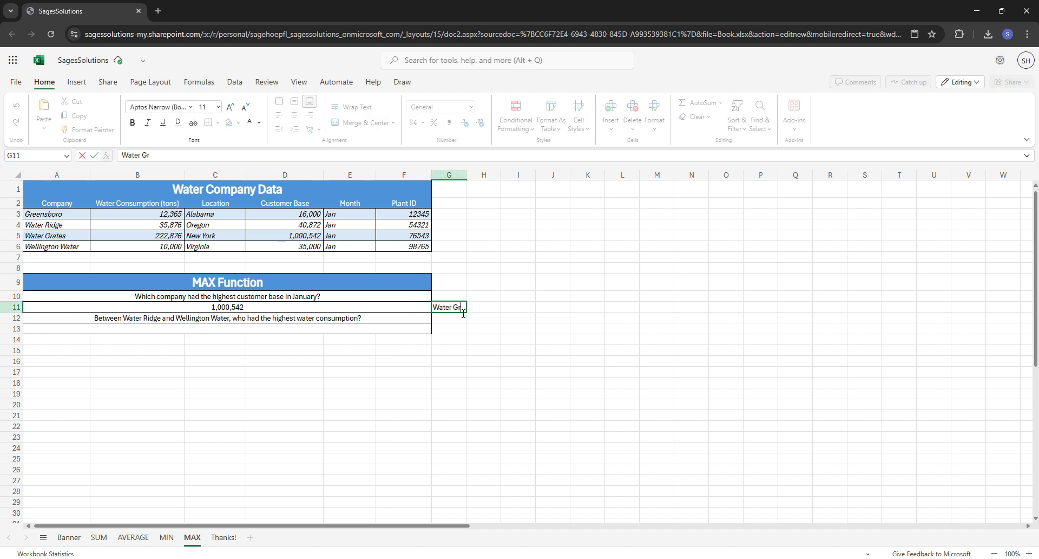
pyautogui.write('ates')
pyautogui.click(404, 351)
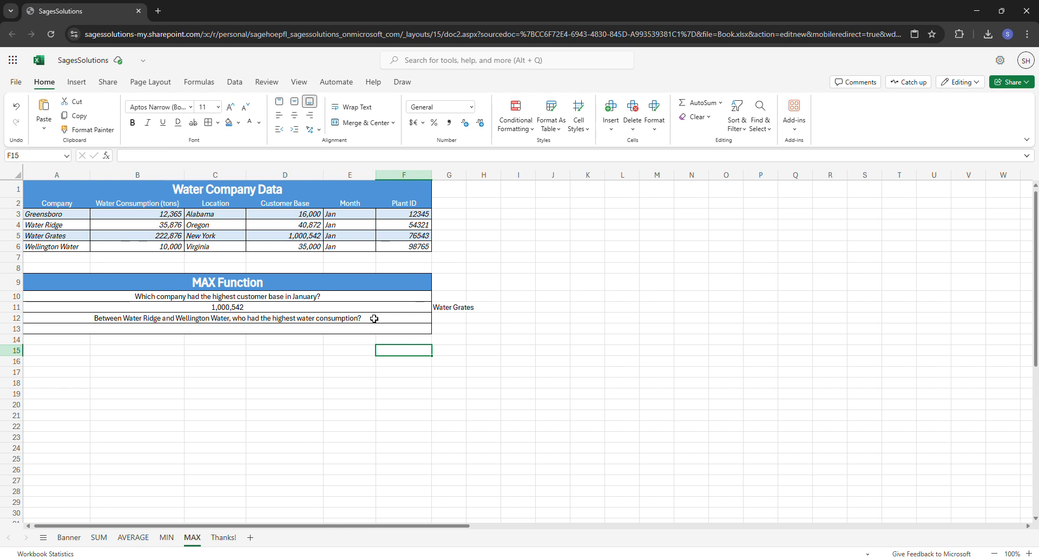
# Find the higher water consumption of Water Ridge and Wellington Water in cell A13 with =MAX(B4,B6)
pyautogui.doubleClick(320, 334)
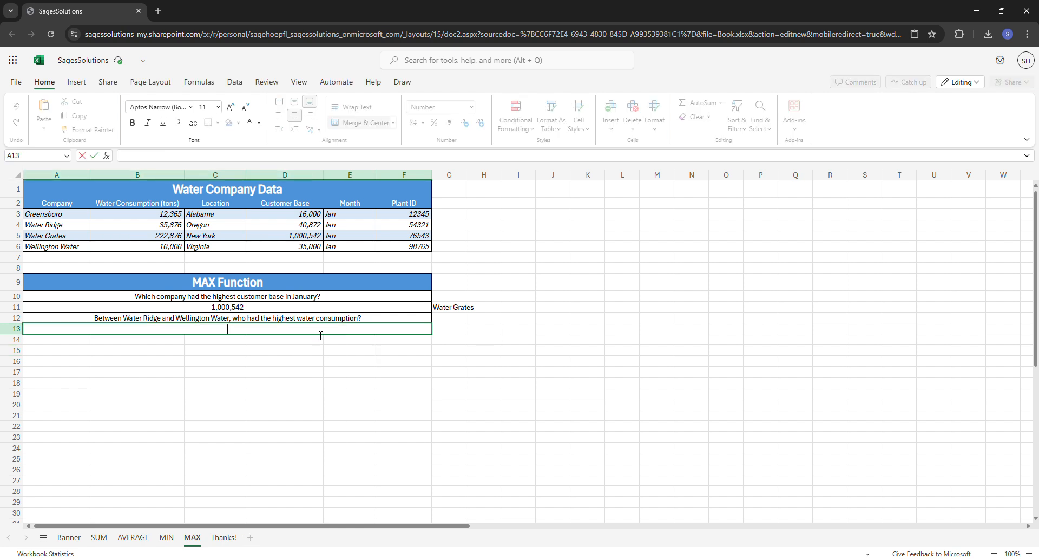
pyautogui.write('=max')
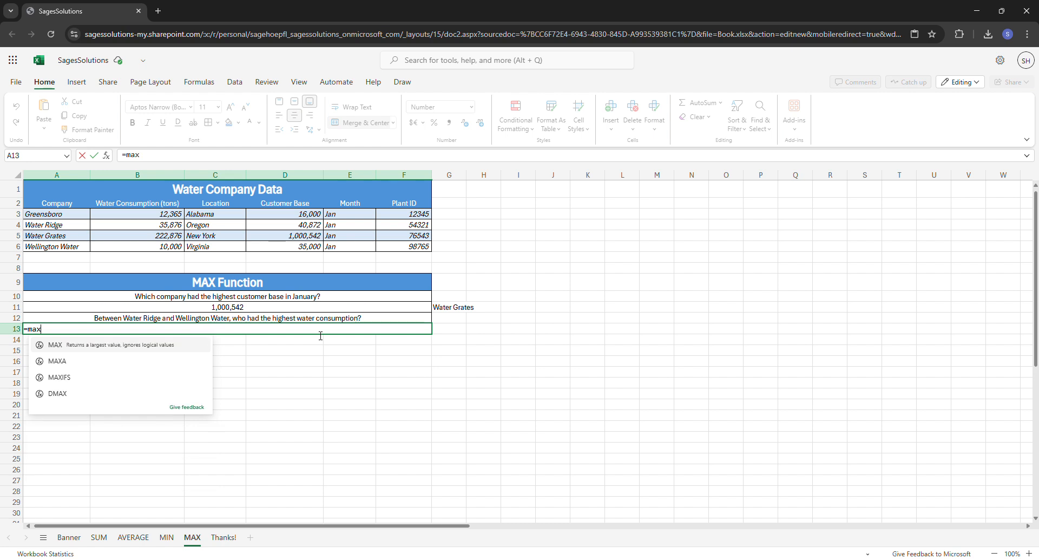
pyautogui.write('(')
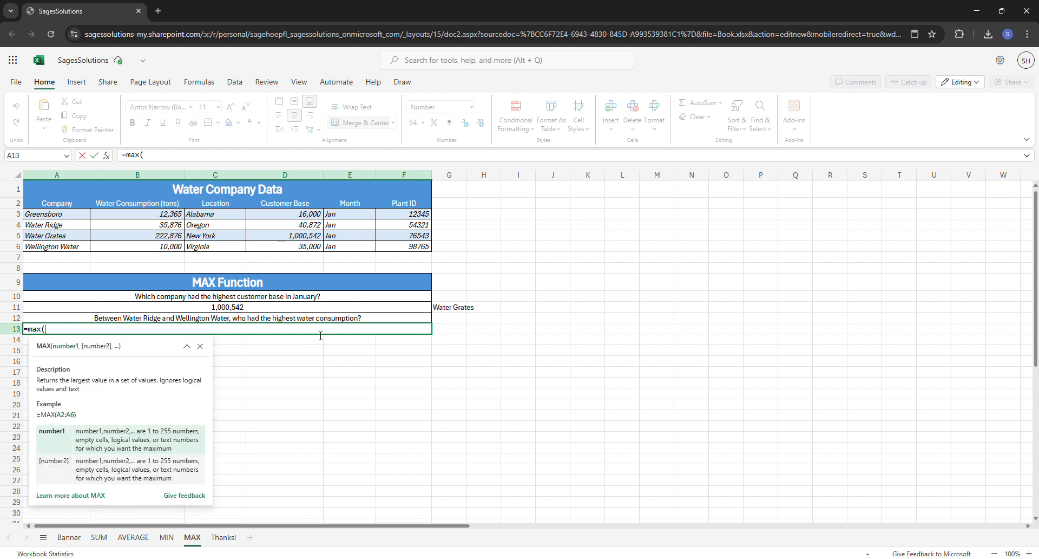
pyautogui.click(150, 229)
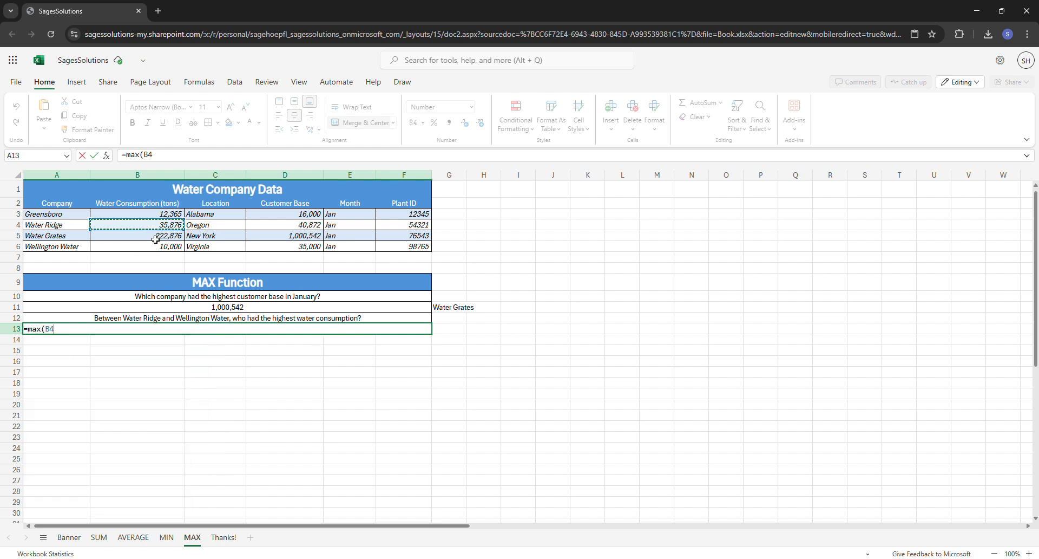
pyautogui.write(',')
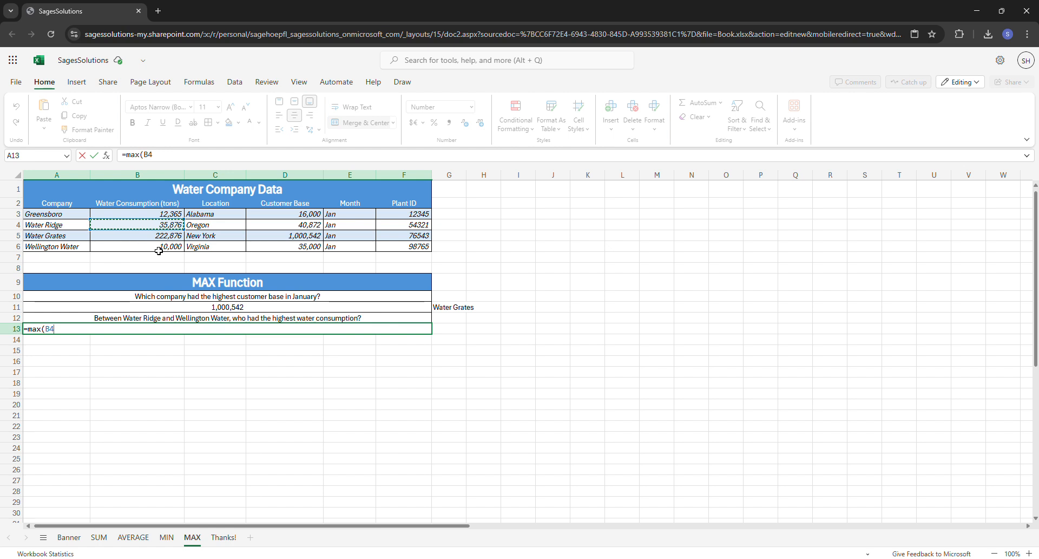
pyautogui.click(159, 250)
pyautogui.write(')')
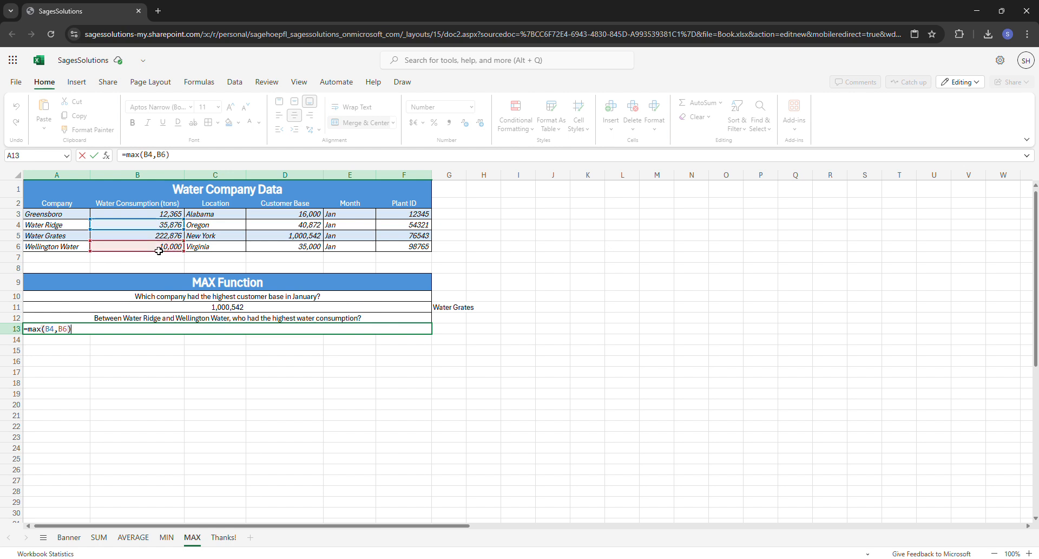
pyautogui.press('Return')
# Match the maximum in A13 to its company, enter Water Ridge in cell G13, and open the Thanks! sheet
pyautogui.click(167, 228)
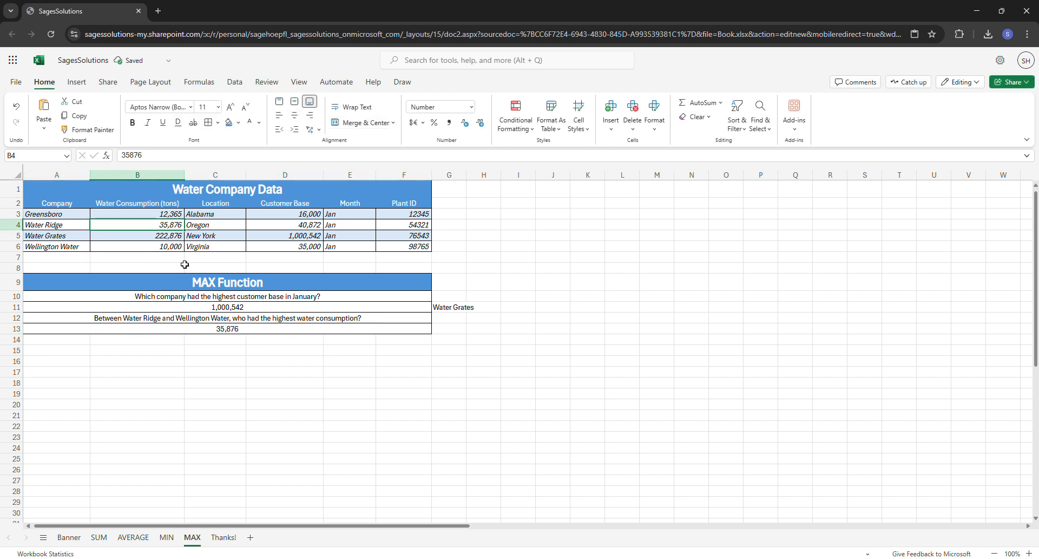
pyautogui.click(60, 228)
pyautogui.click(461, 330)
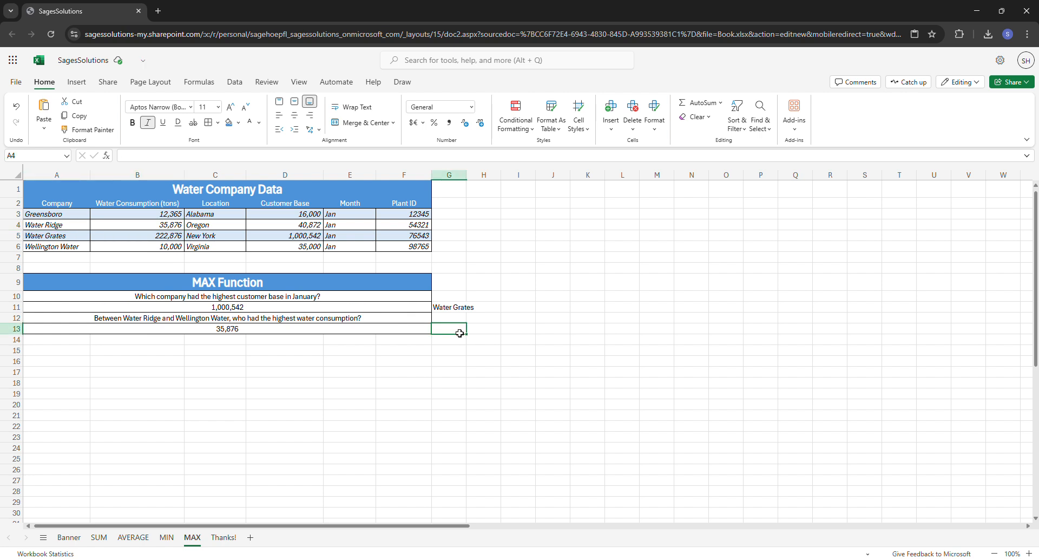
pyautogui.write('Water Ridge')
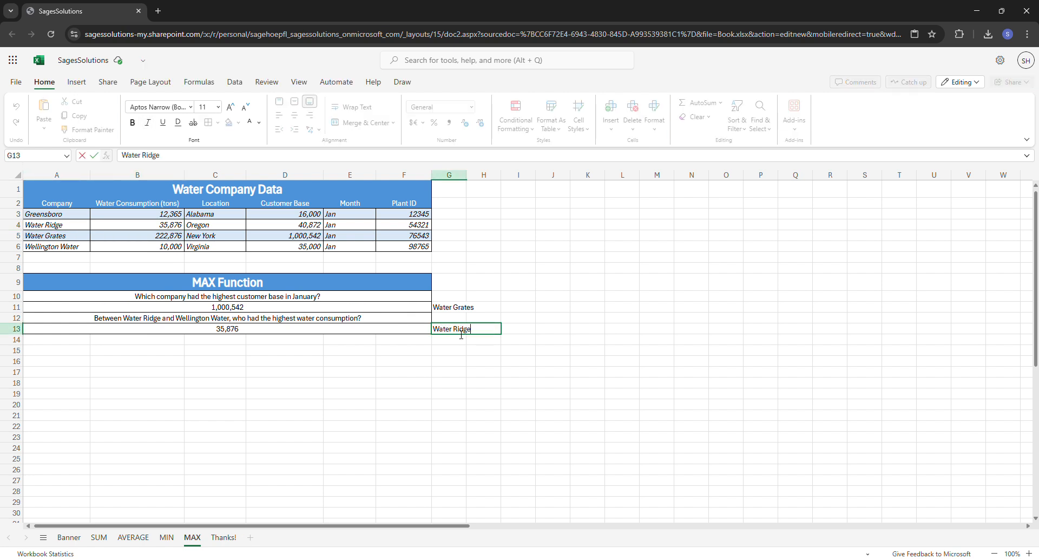
pyautogui.click(425, 372)
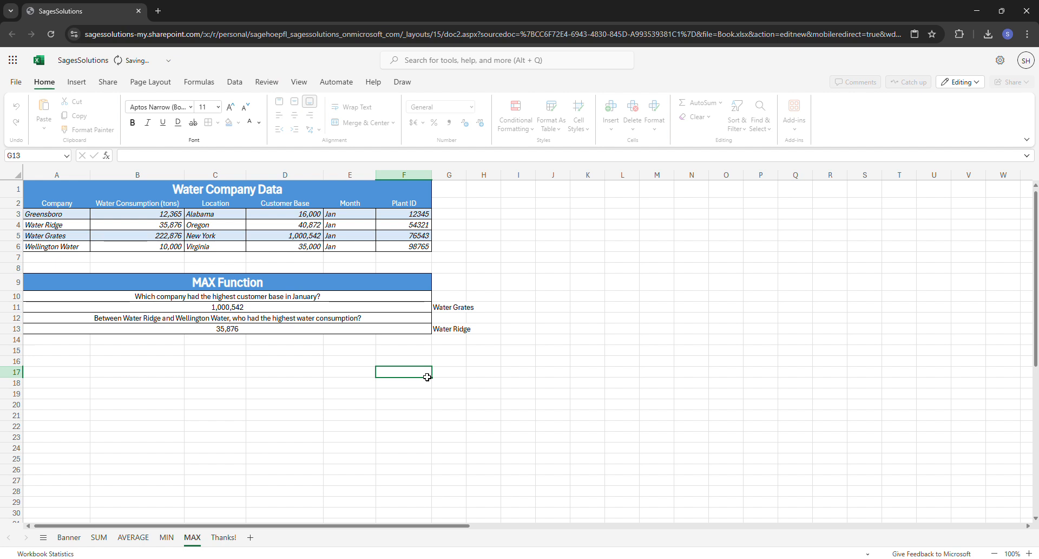
pyautogui.click(224, 537)
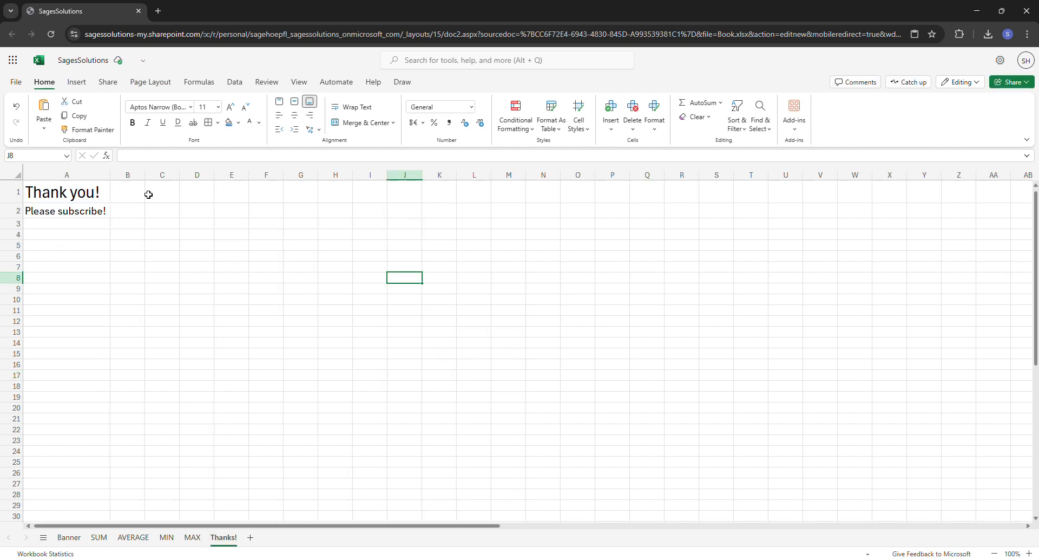